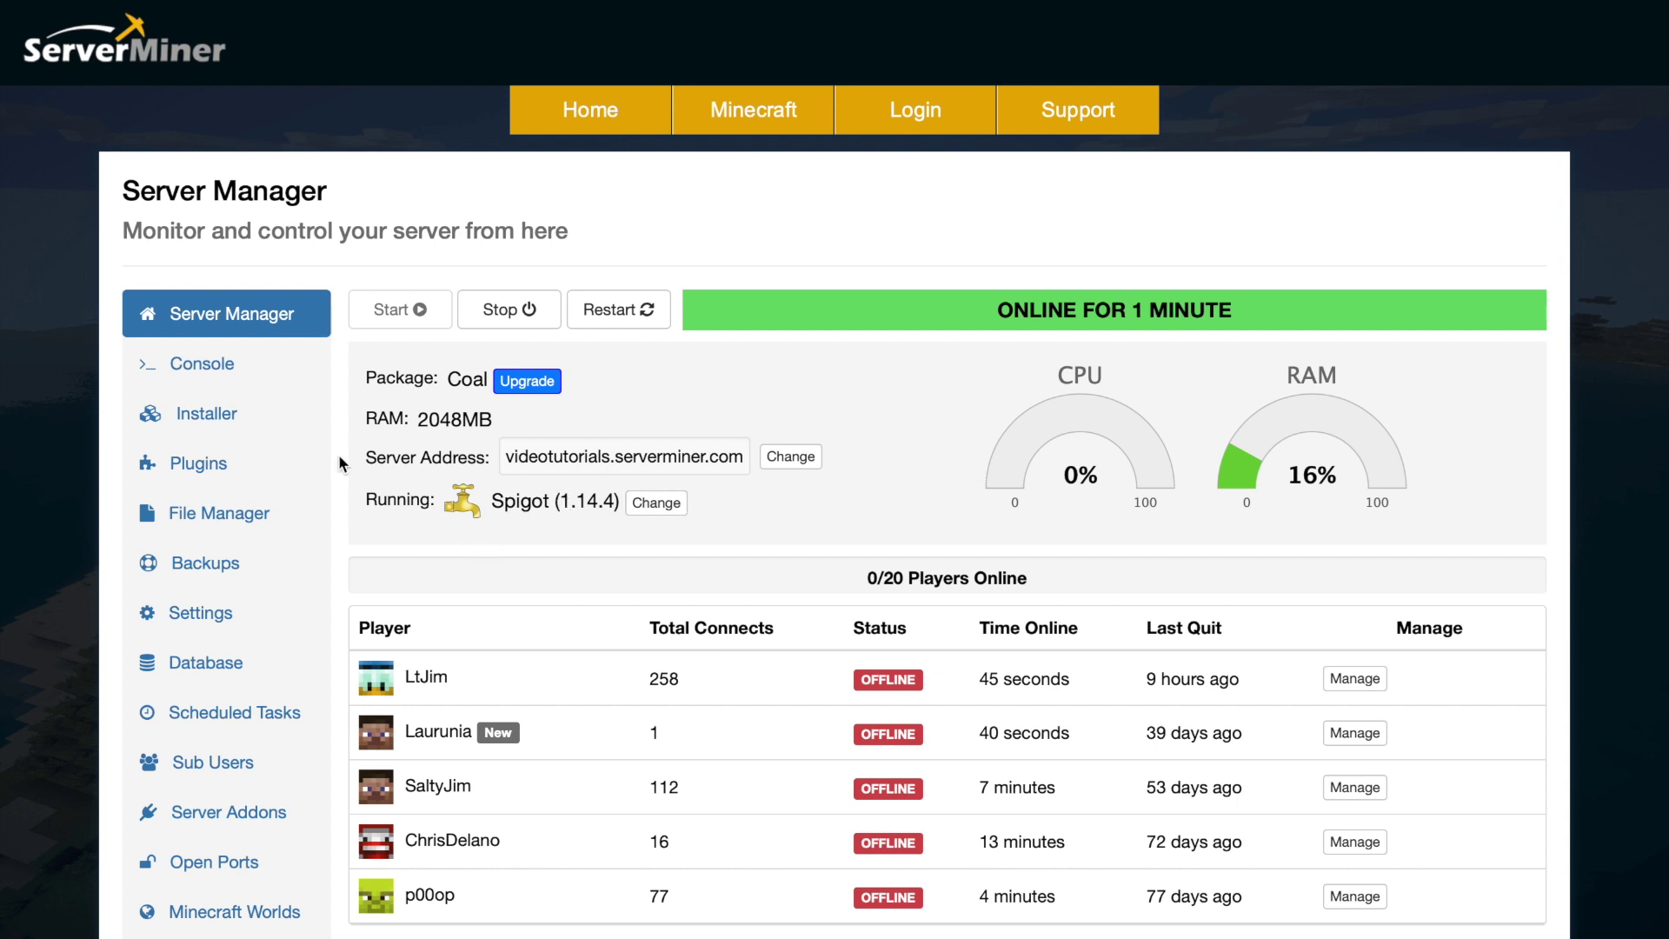
- Go to the Minecraft Installer page from the Server Manager sidebar
{"action": "left_click", "coordinate": [299, 413]}
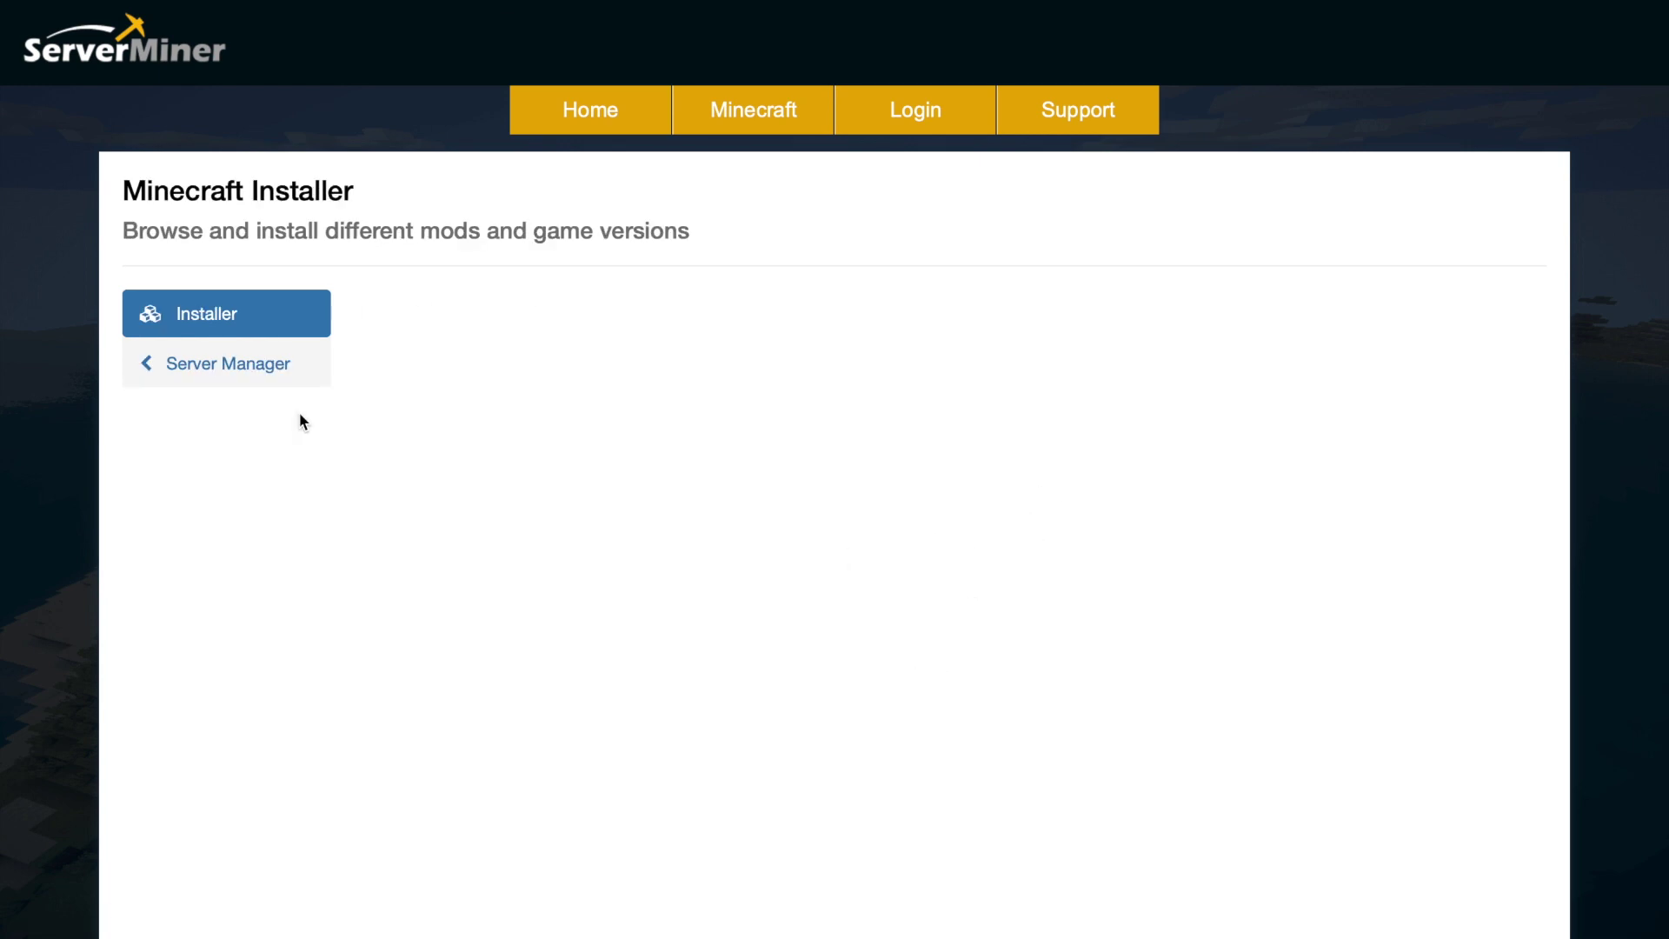
{"action": "scroll", "coordinate": [431, 453], "scroll_direction": "down", "scroll_amount": 2}
{"action": "scroll", "coordinate": [434, 464], "scroll_direction": "down", "scroll_amount": 2}
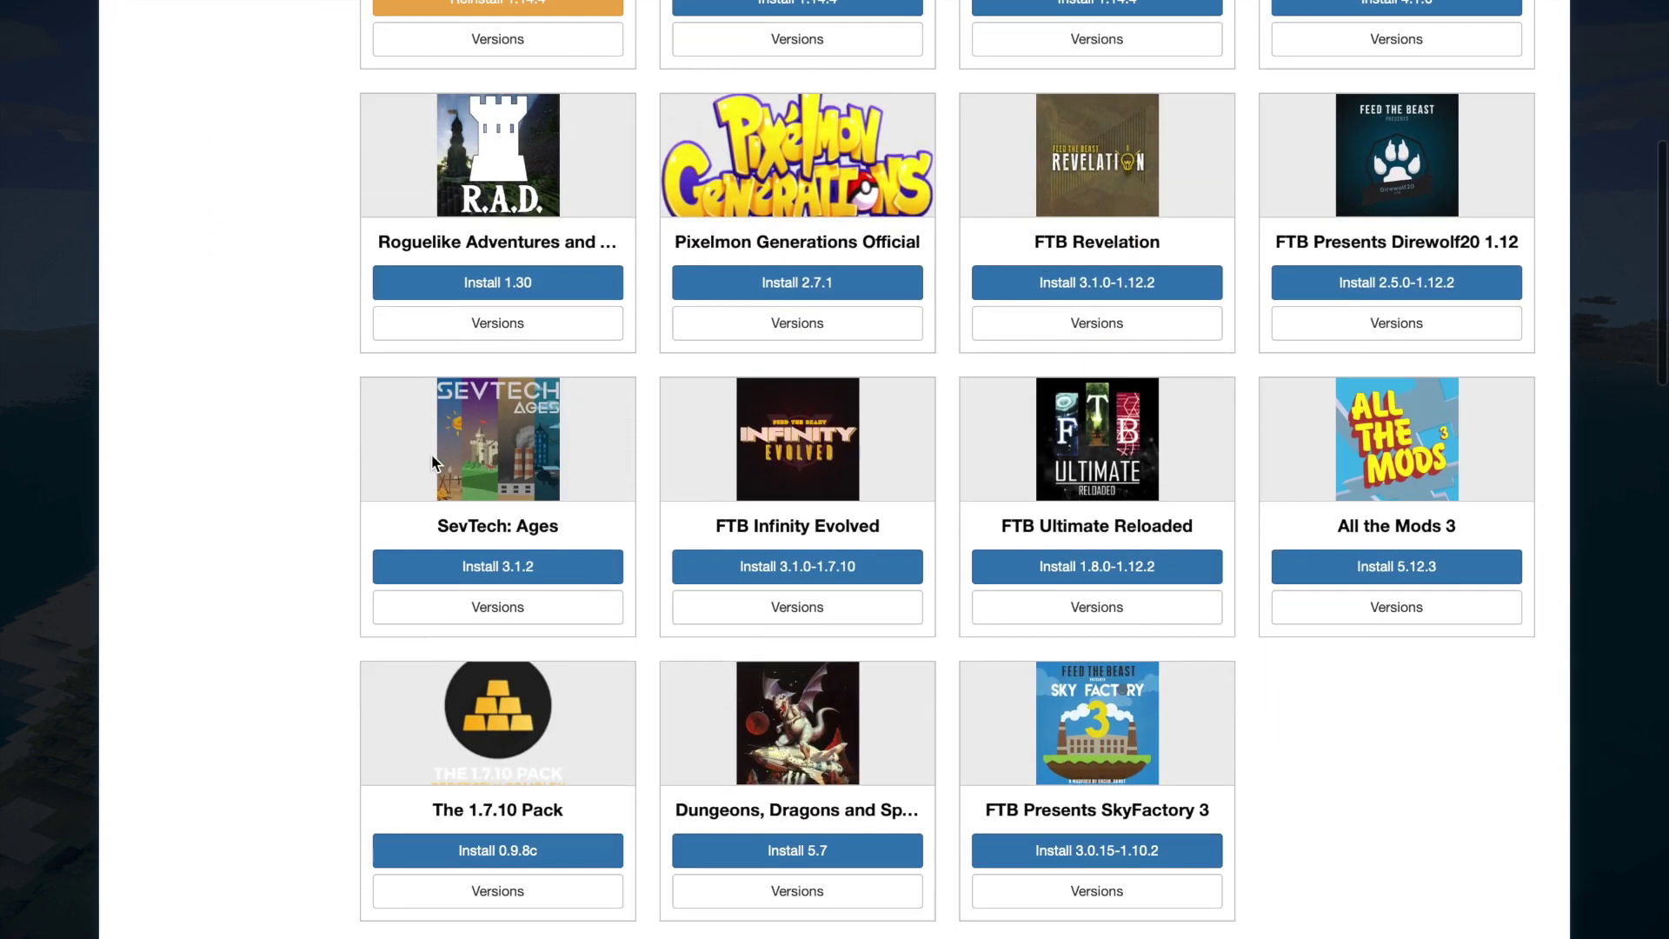
{"action": "scroll", "coordinate": [434, 463], "scroll_direction": "down", "scroll_amount": 4}
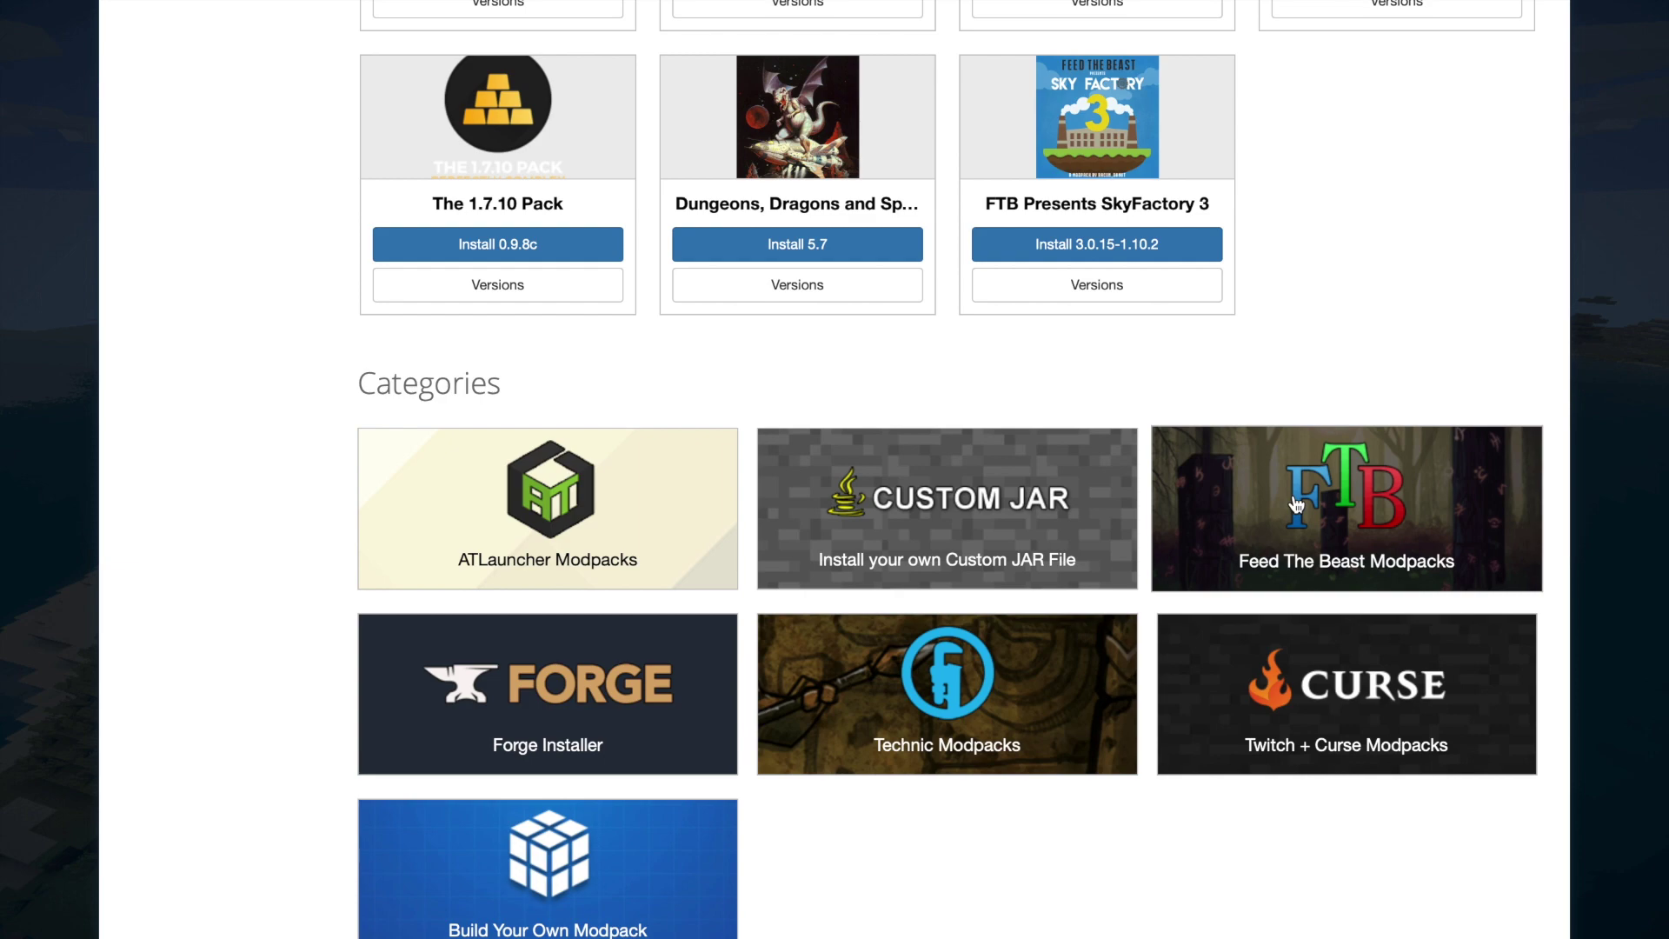
- Browse Feed The Beast Modpacks and show the FTB Presents SkyFactory 3 versions
{"action": "left_click", "coordinate": [1297, 504]}
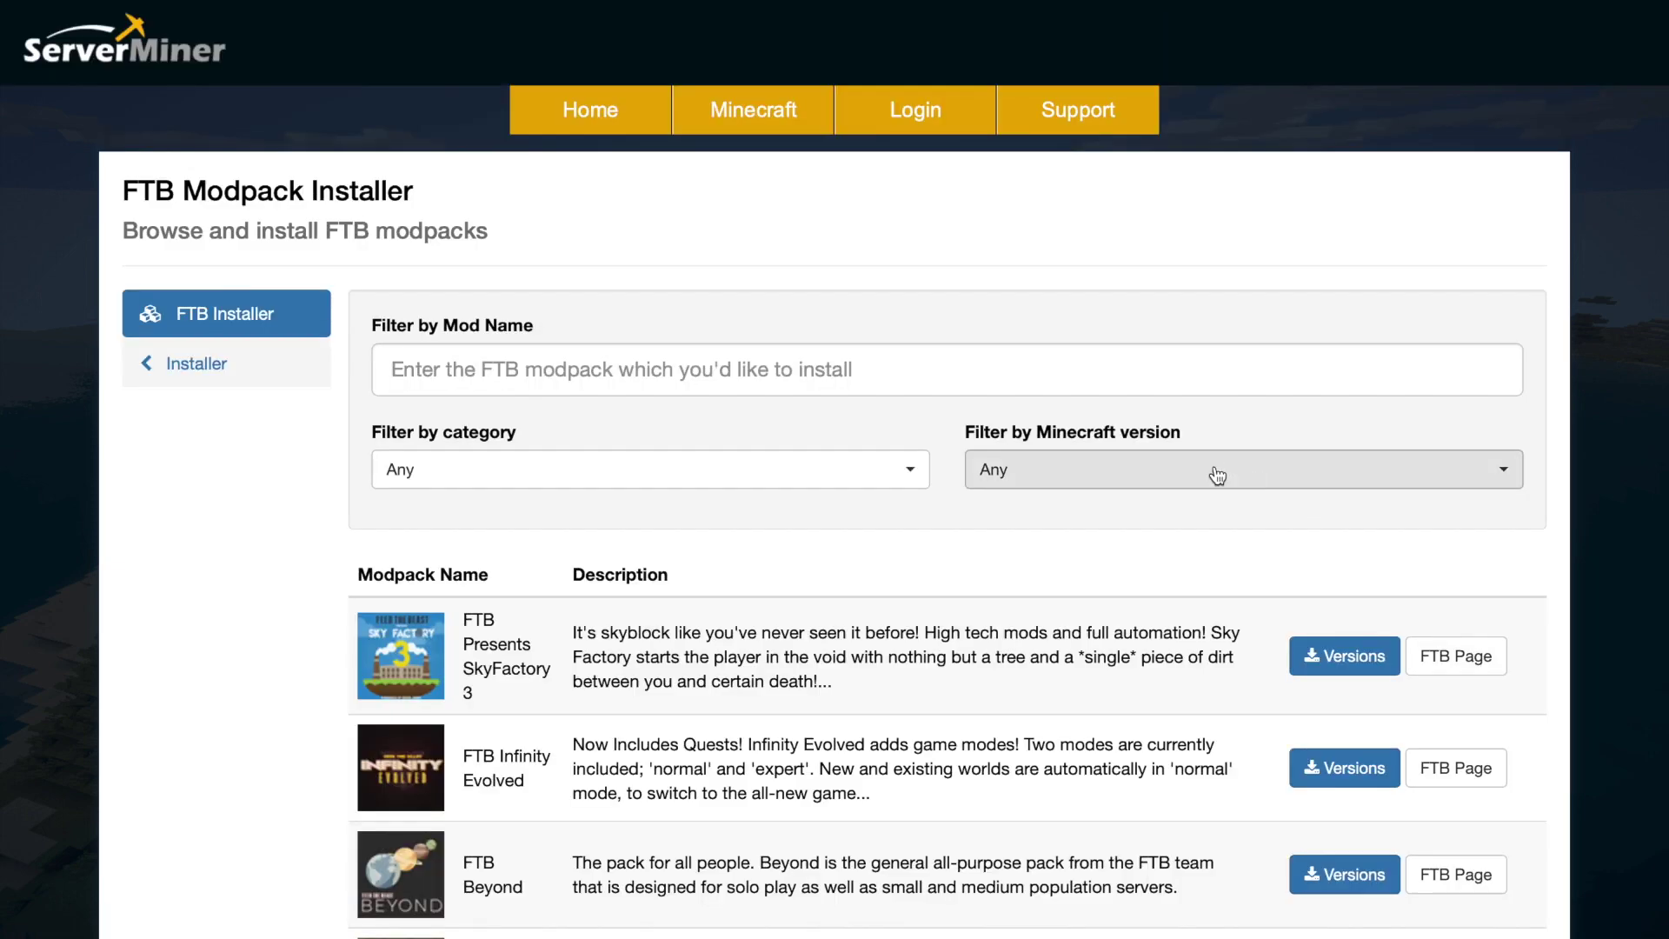
{"action": "scroll", "coordinate": [950, 313], "scroll_direction": "down", "scroll_amount": 2}
{"action": "scroll", "coordinate": [952, 313], "scroll_direction": "down", "scroll_amount": 3}
{"action": "scroll", "coordinate": [949, 636], "scroll_direction": "down", "scroll_amount": 7}
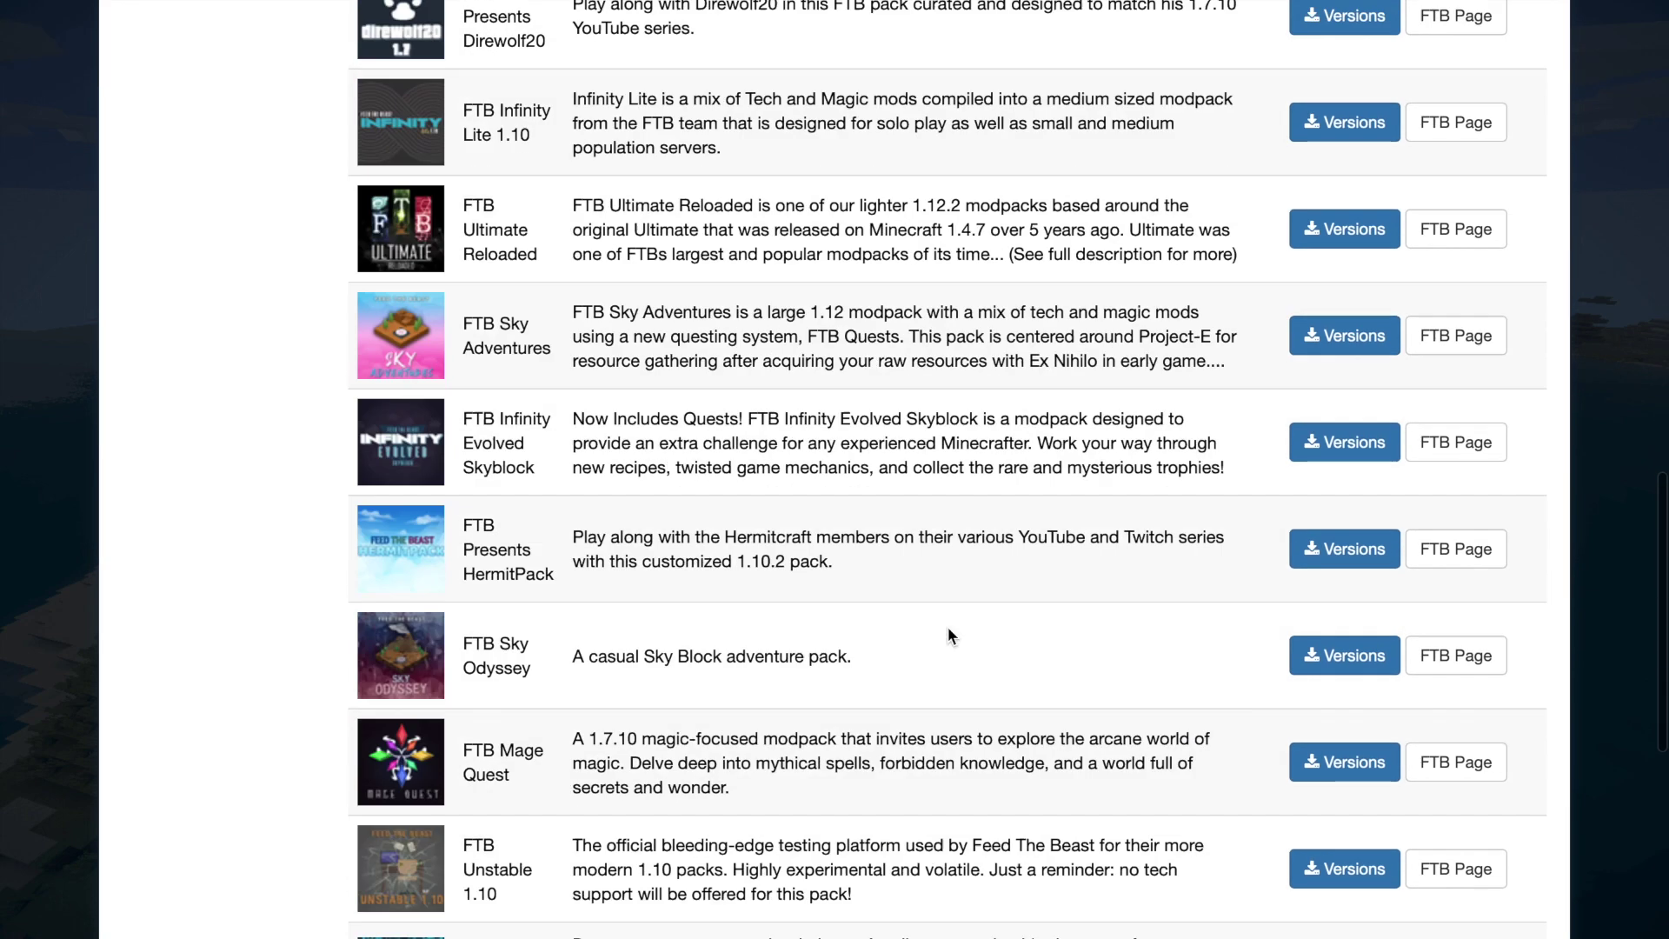
{"action": "scroll", "coordinate": [949, 635], "scroll_direction": "down", "scroll_amount": 4}
{"action": "scroll", "coordinate": [949, 635], "scroll_direction": "up", "scroll_amount": 3}
{"action": "scroll", "coordinate": [949, 635], "scroll_direction": "up", "scroll_amount": 10}
{"action": "scroll", "coordinate": [948, 636], "scroll_direction": "down", "scroll_amount": 1}
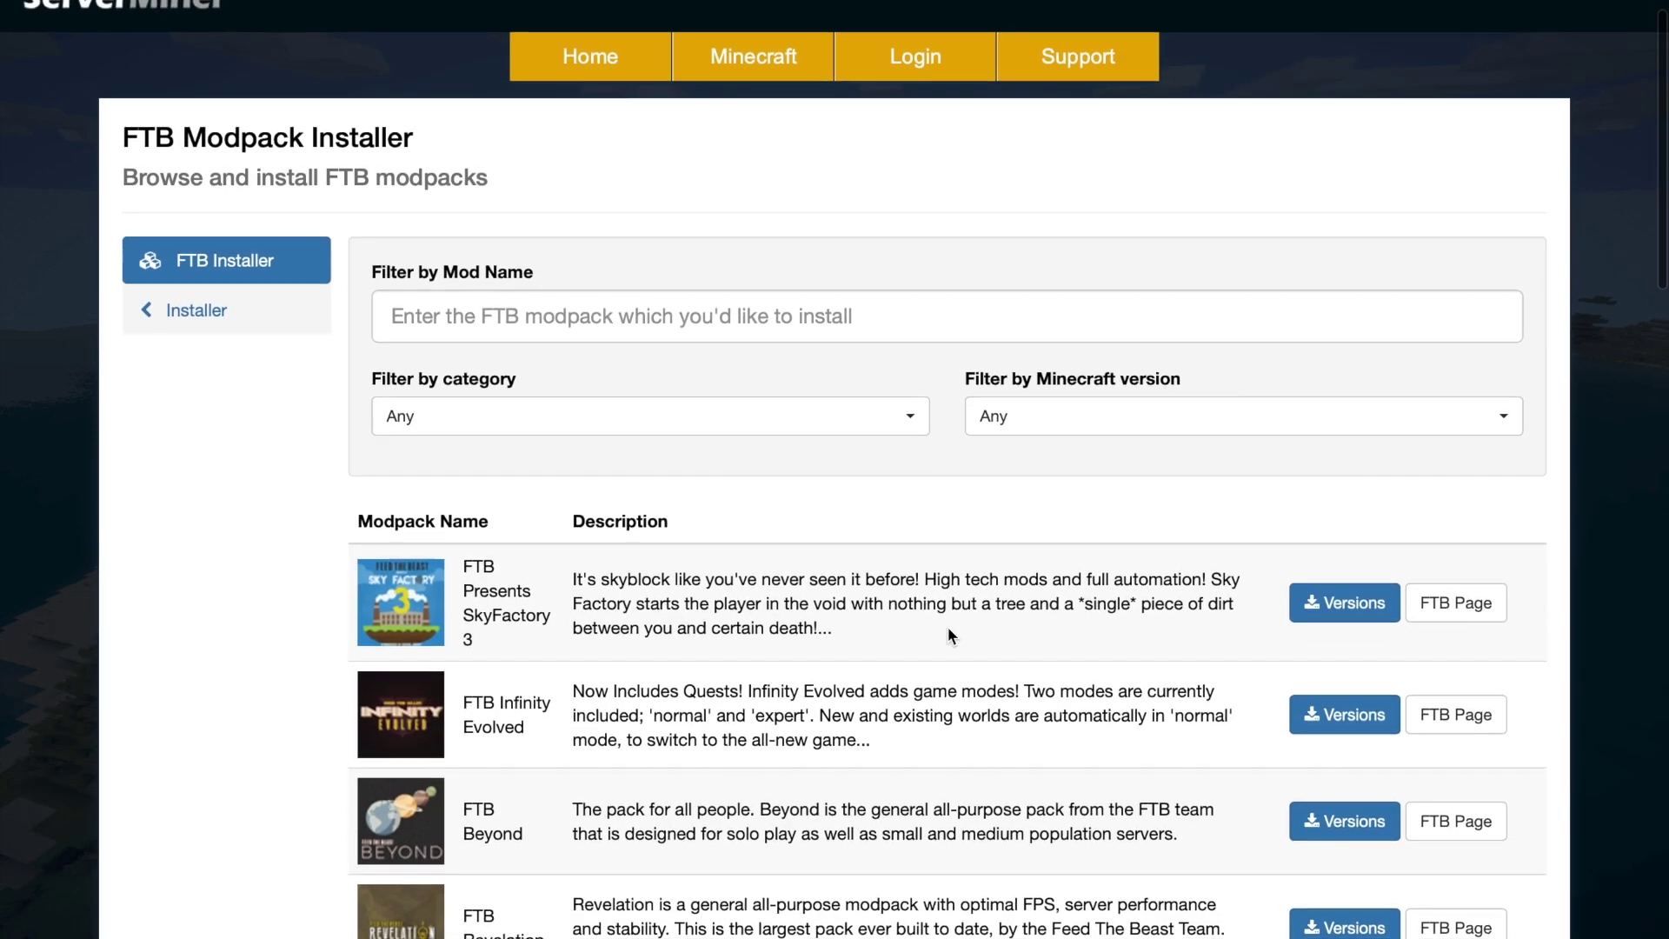
{"action": "left_click", "coordinate": [1337, 613]}
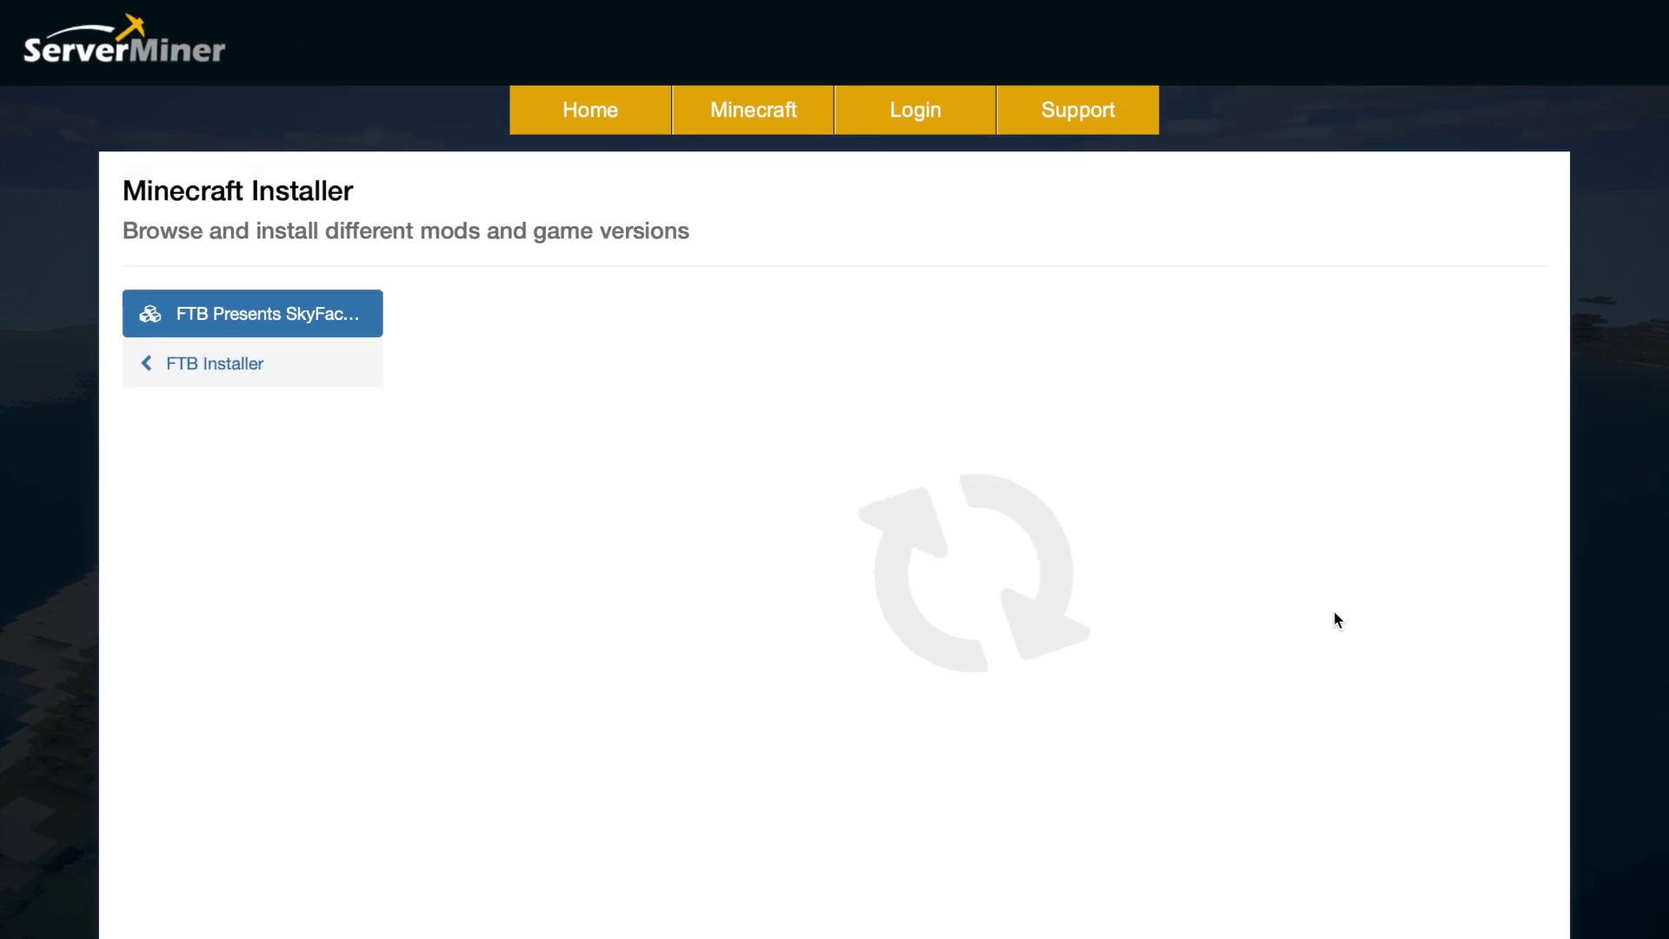
{"action": "scroll", "coordinate": [1174, 607], "scroll_direction": "down", "scroll_amount": 3}
{"action": "scroll", "coordinate": [1104, 632], "scroll_direction": "up", "scroll_amount": 3}
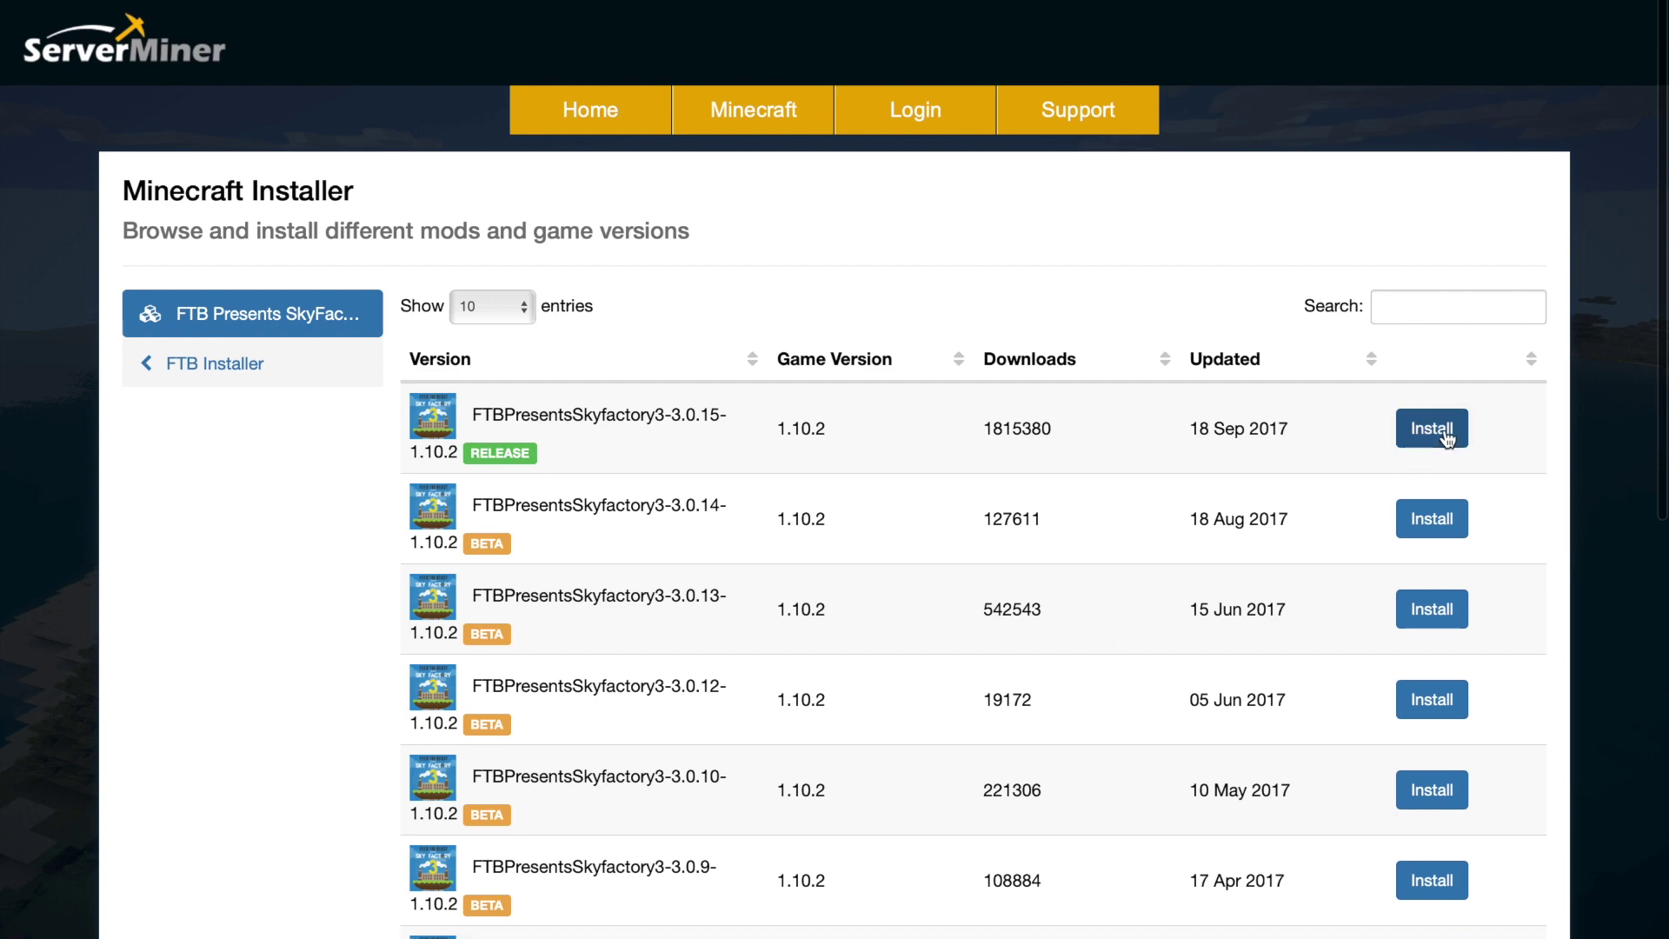
- Install SkyFactory 3 release 3.0.15 on a new world with Java 8
{"action": "left_click", "coordinate": [1447, 439]}
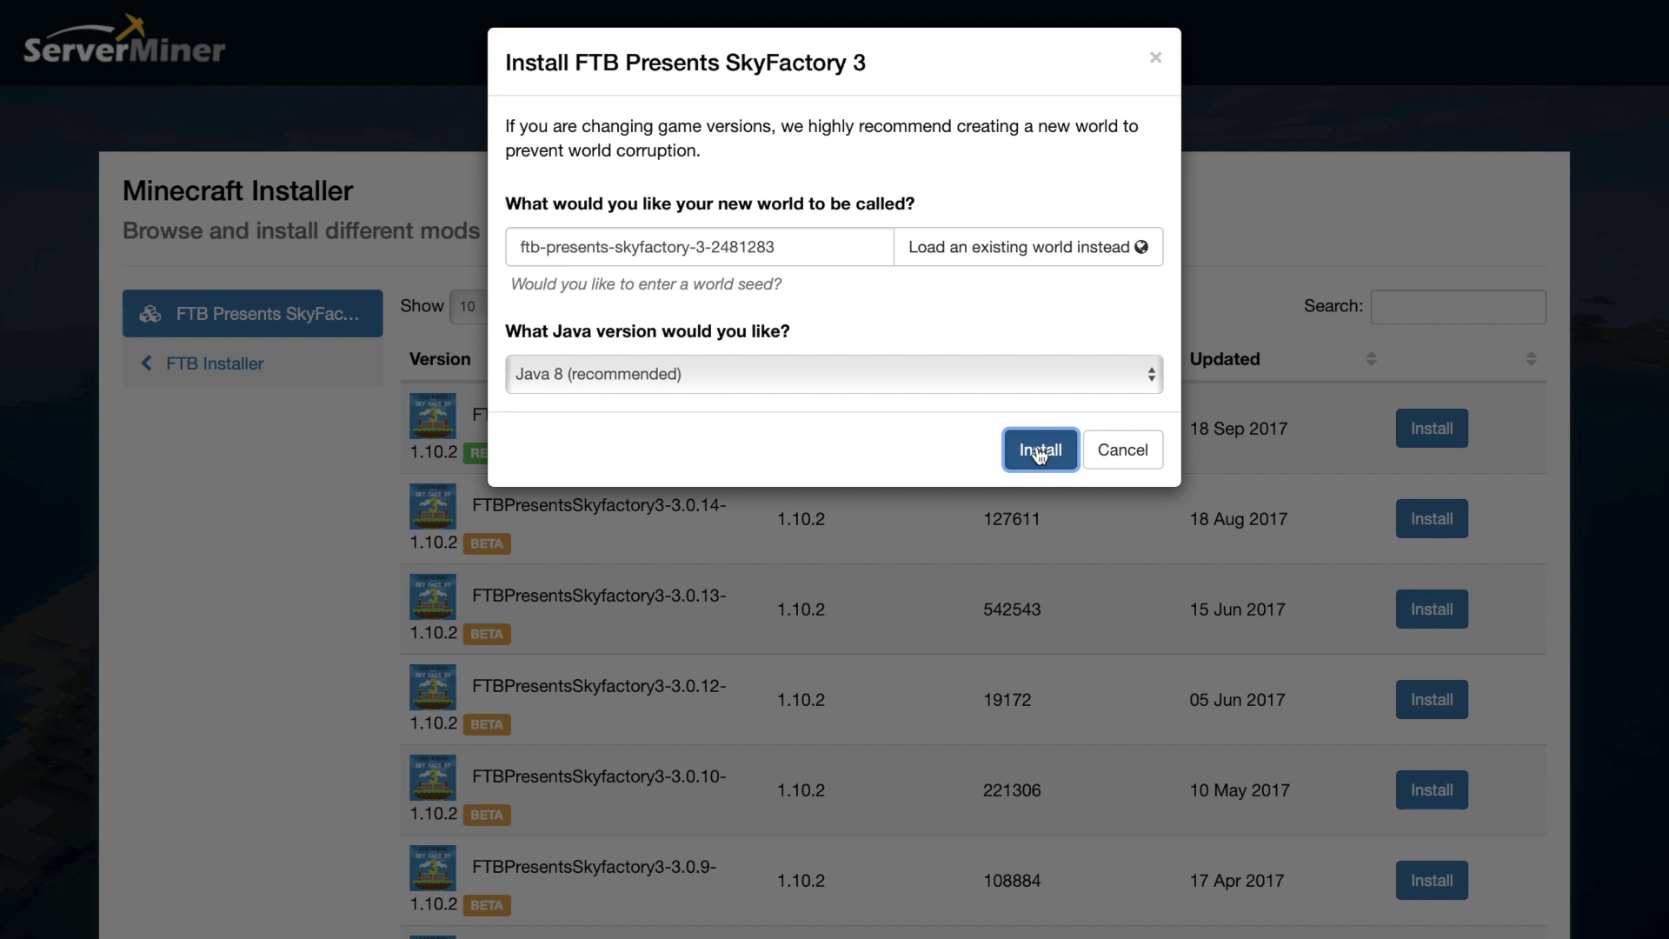
{"action": "left_click", "coordinate": [1040, 449]}
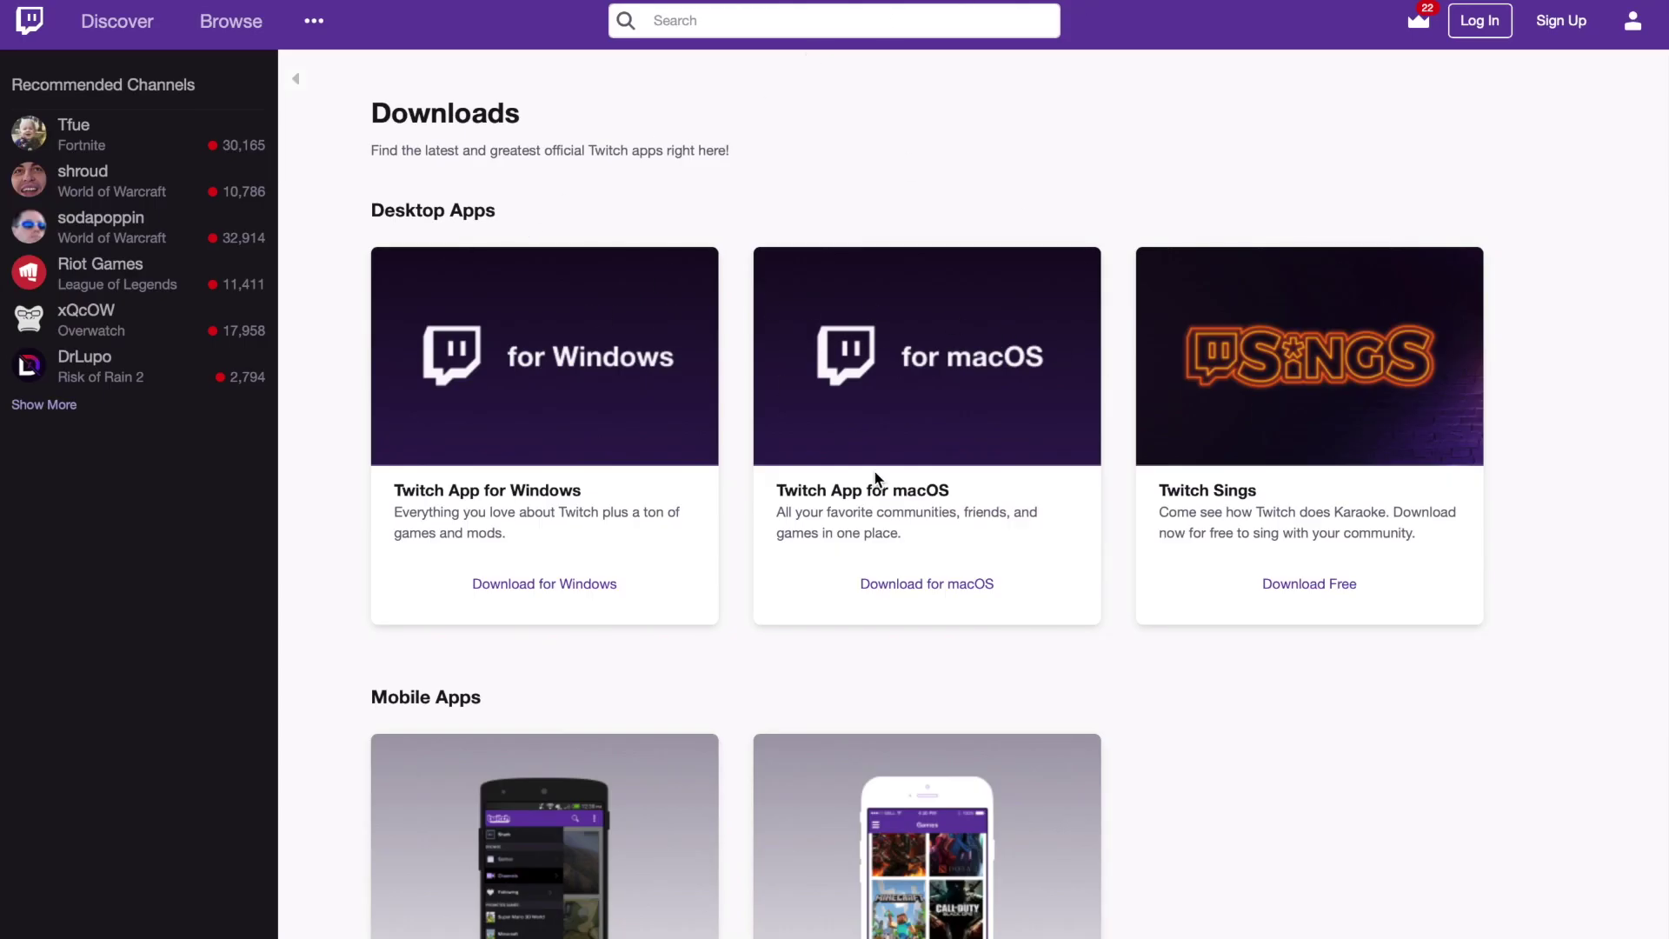
- Download the Twitch app for macOS from the Twitch Downloads page
{"action": "left_click", "coordinate": [913, 586]}
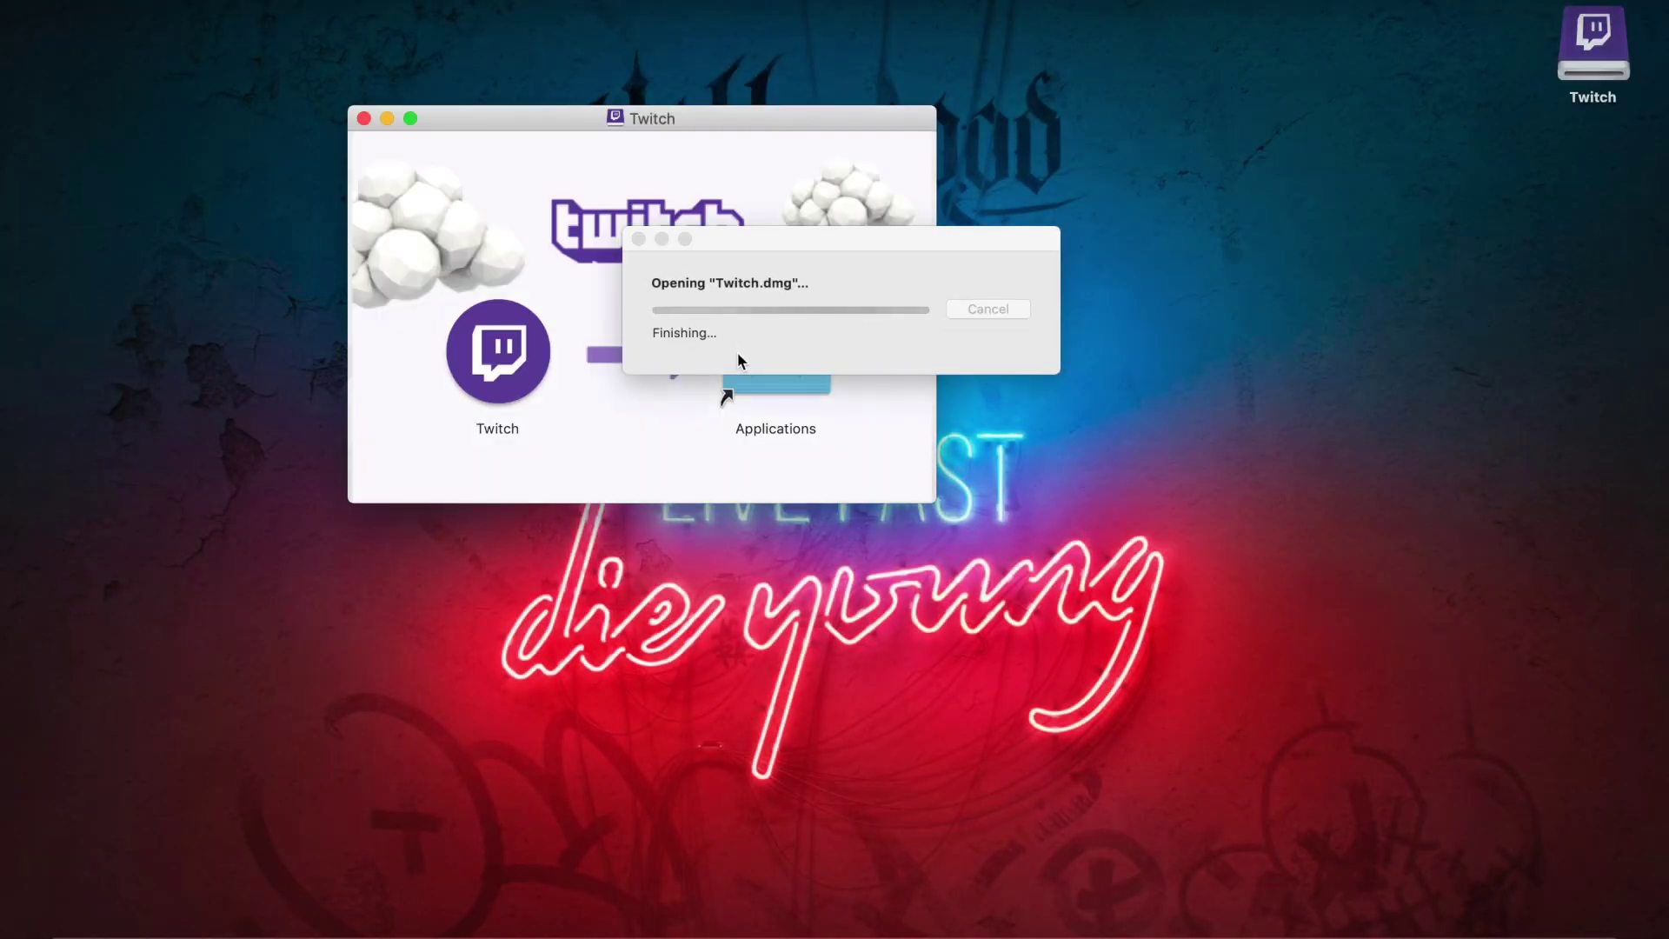
- Copy Twitch into Applications and show its Minecraft modpacks section
{"action": "left_click_drag", "start_coordinate": [519, 343], "coordinate": [811, 355]}
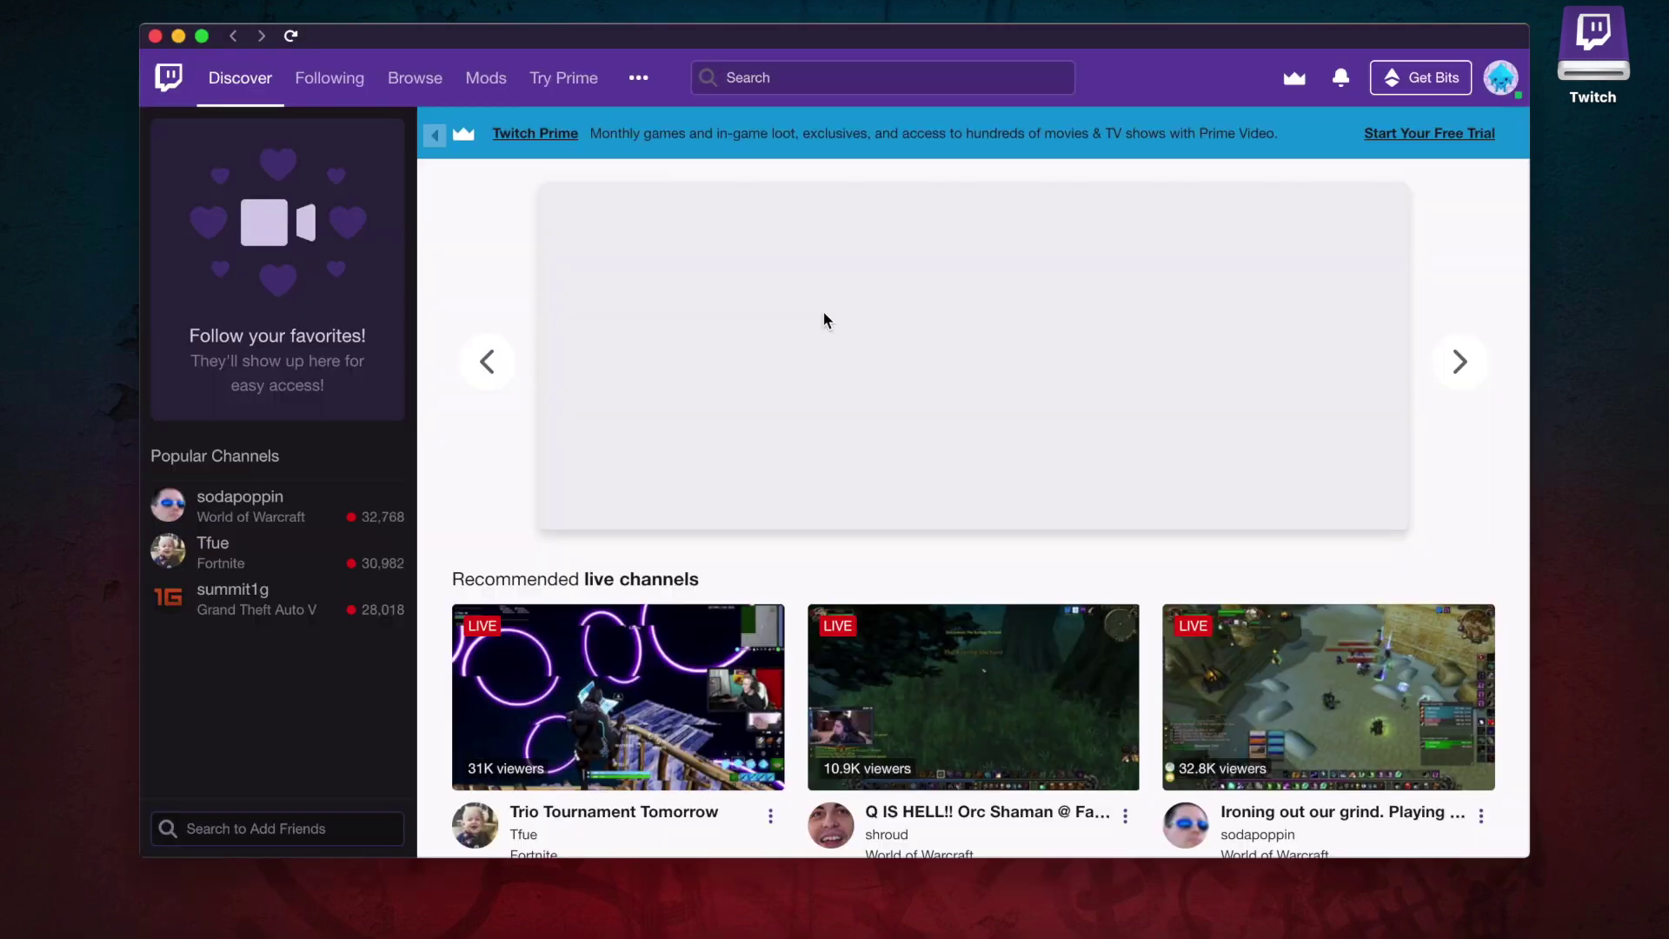
{"action": "left_click", "coordinate": [487, 78]}
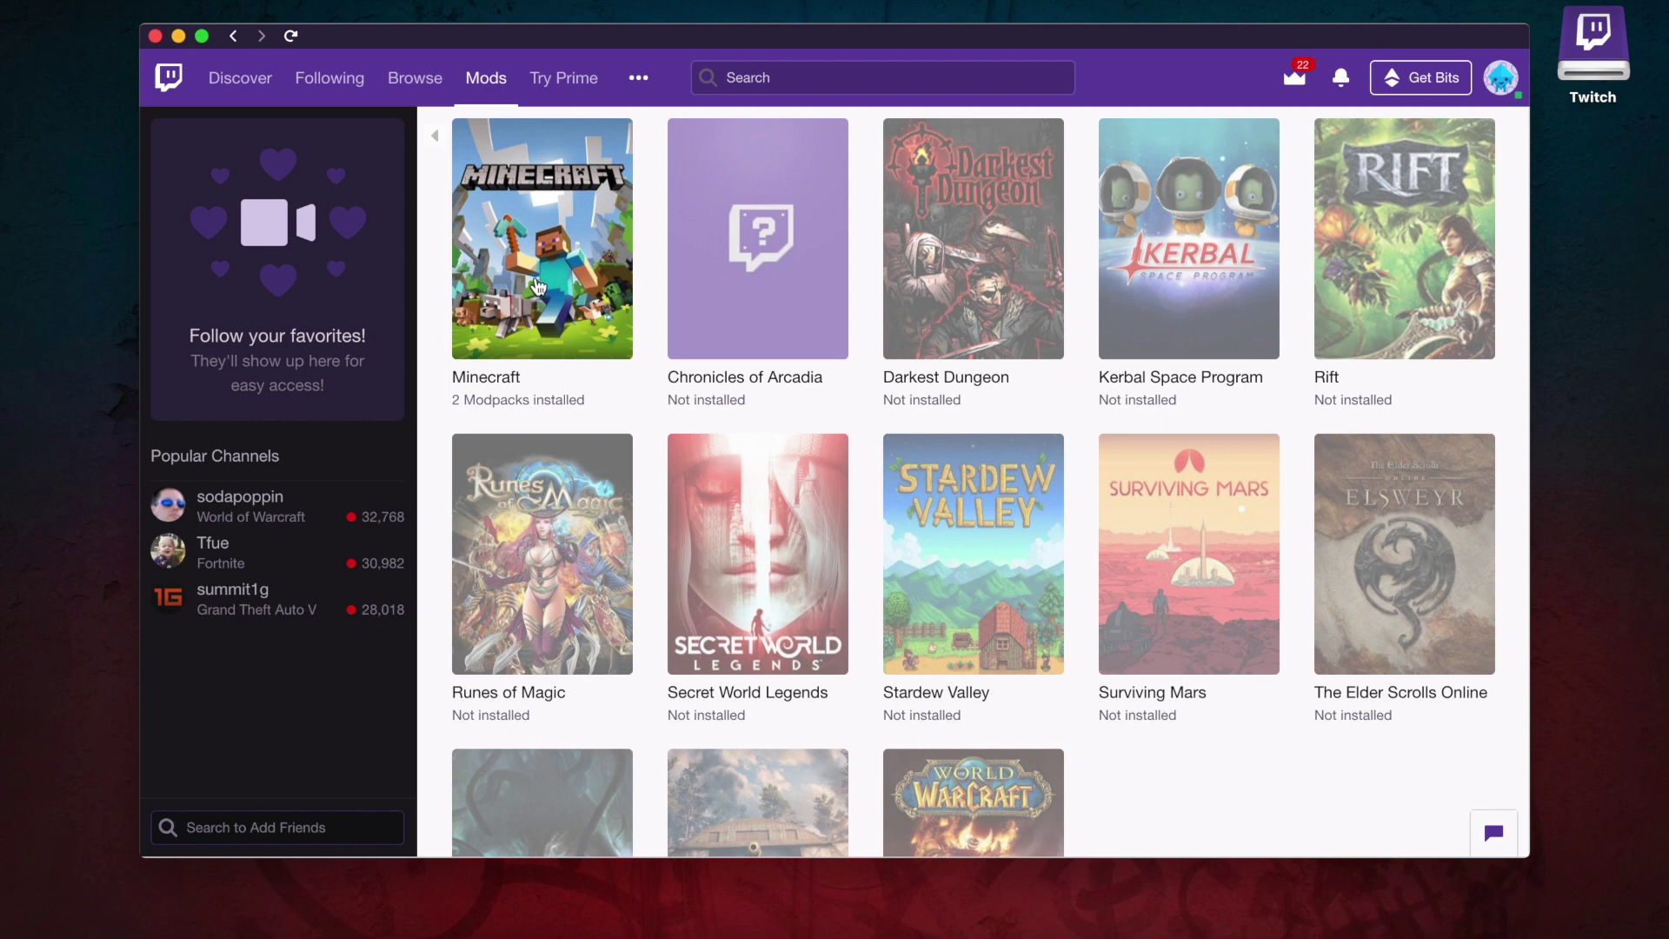
{"action": "left_click", "coordinate": [536, 286]}
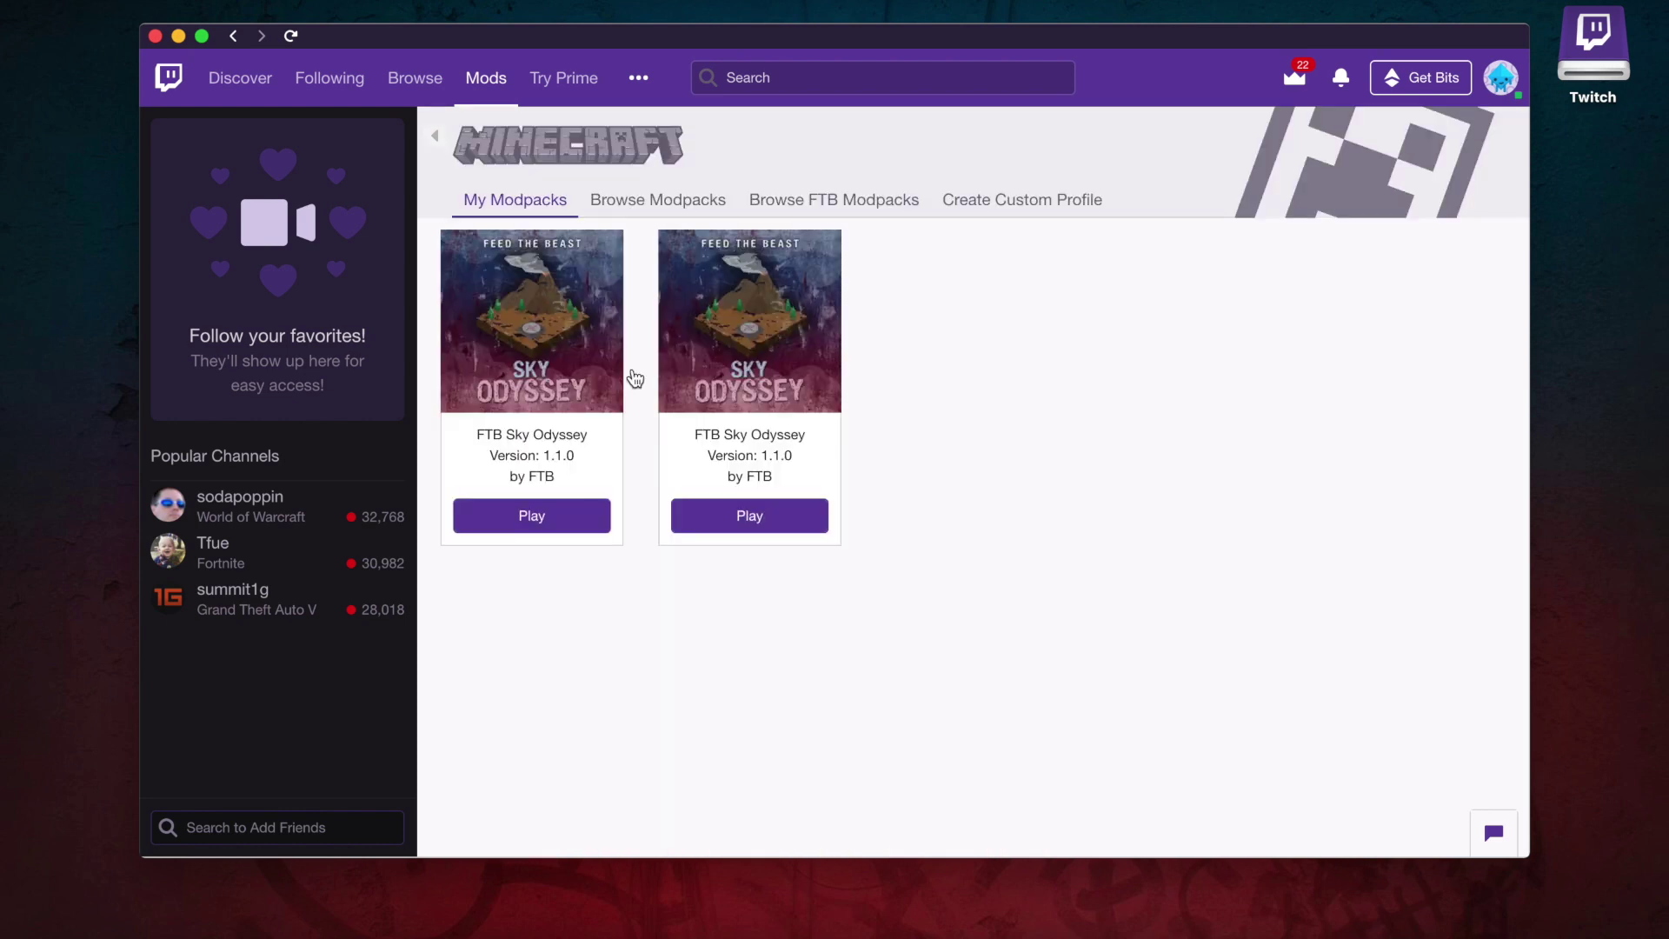
- Browse the FTB modpack catalogue to the FTB Presents SkyFactory 3 page
{"action": "left_click", "coordinate": [786, 196]}
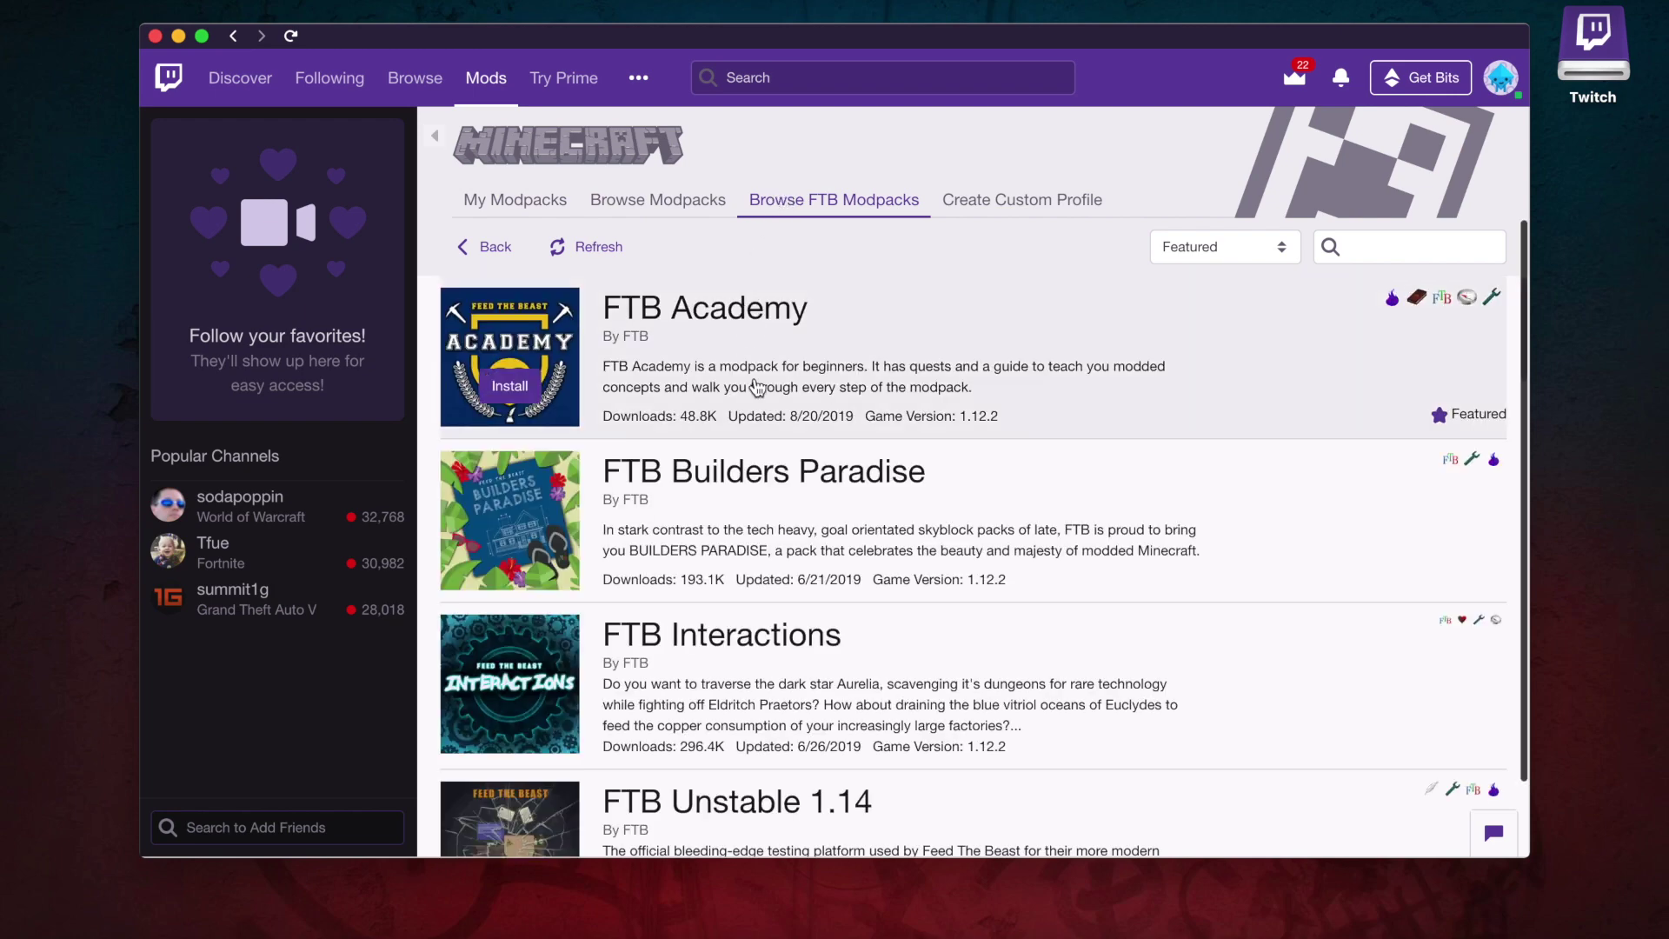
{"action": "scroll", "coordinate": [775, 440], "scroll_direction": "down", "scroll_amount": 2}
{"action": "scroll", "coordinate": [776, 440], "scroll_direction": "down", "scroll_amount": 3}
{"action": "scroll", "coordinate": [775, 440], "scroll_direction": "down", "scroll_amount": 3}
{"action": "scroll", "coordinate": [776, 440], "scroll_direction": "down", "scroll_amount": 2}
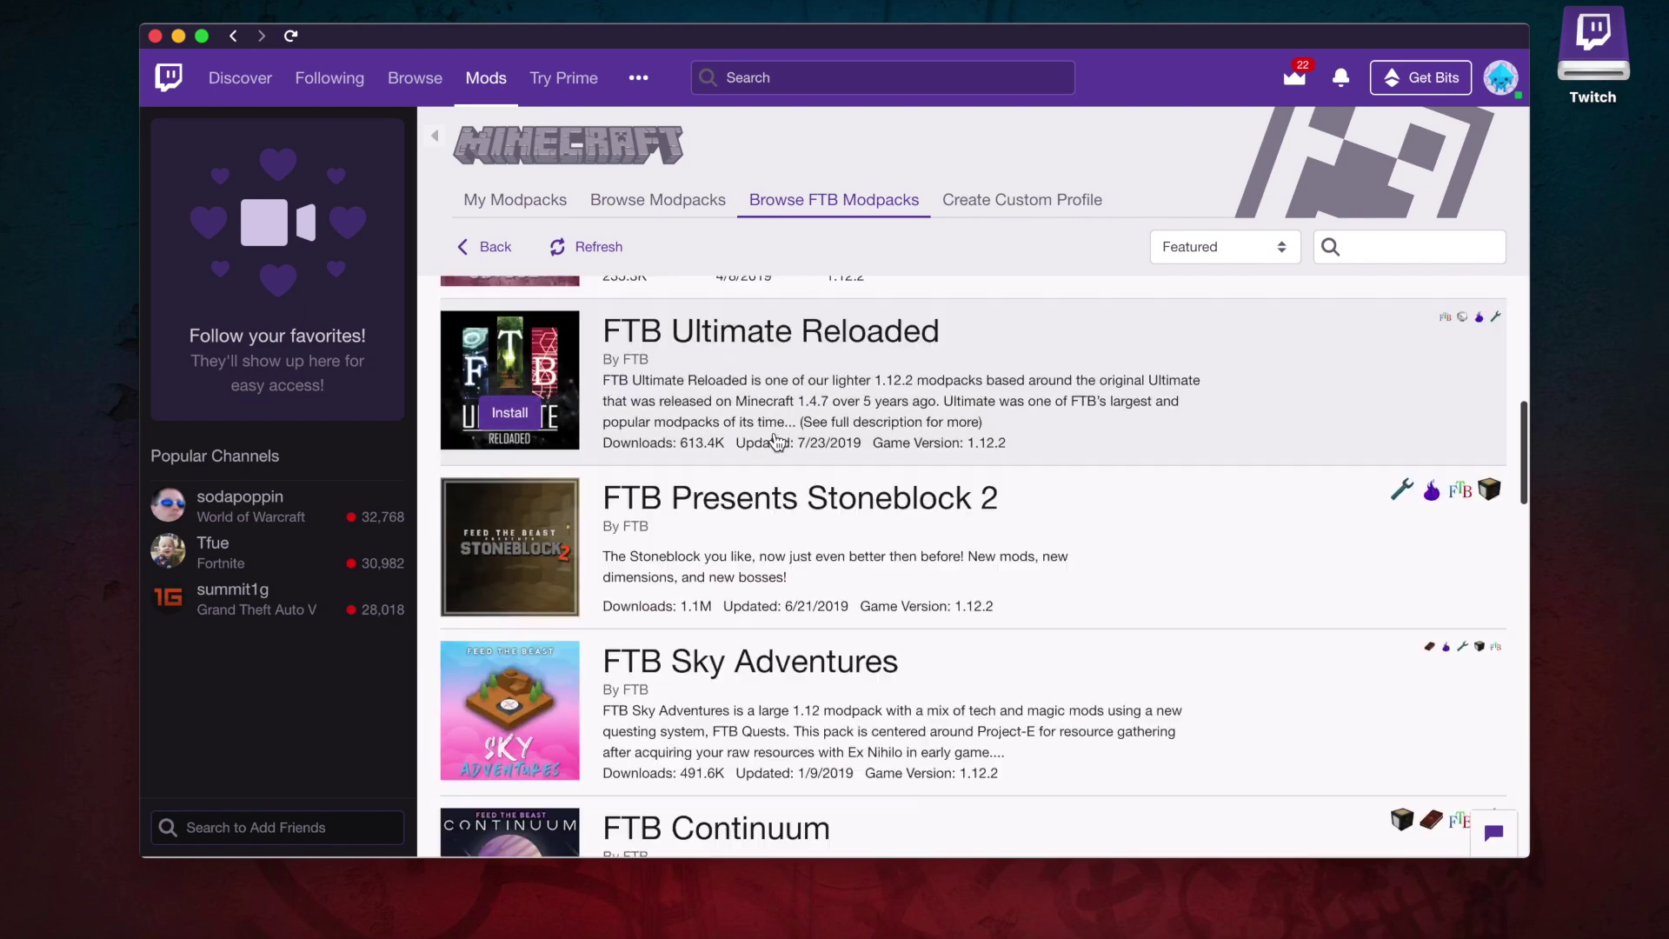
{"action": "scroll", "coordinate": [775, 440], "scroll_direction": "down", "scroll_amount": 4}
{"action": "scroll", "coordinate": [776, 440], "scroll_direction": "down", "scroll_amount": 5}
{"action": "scroll", "coordinate": [775, 441], "scroll_direction": "down", "scroll_amount": 3}
{"action": "scroll", "coordinate": [775, 441], "scroll_direction": "down", "scroll_amount": 3}
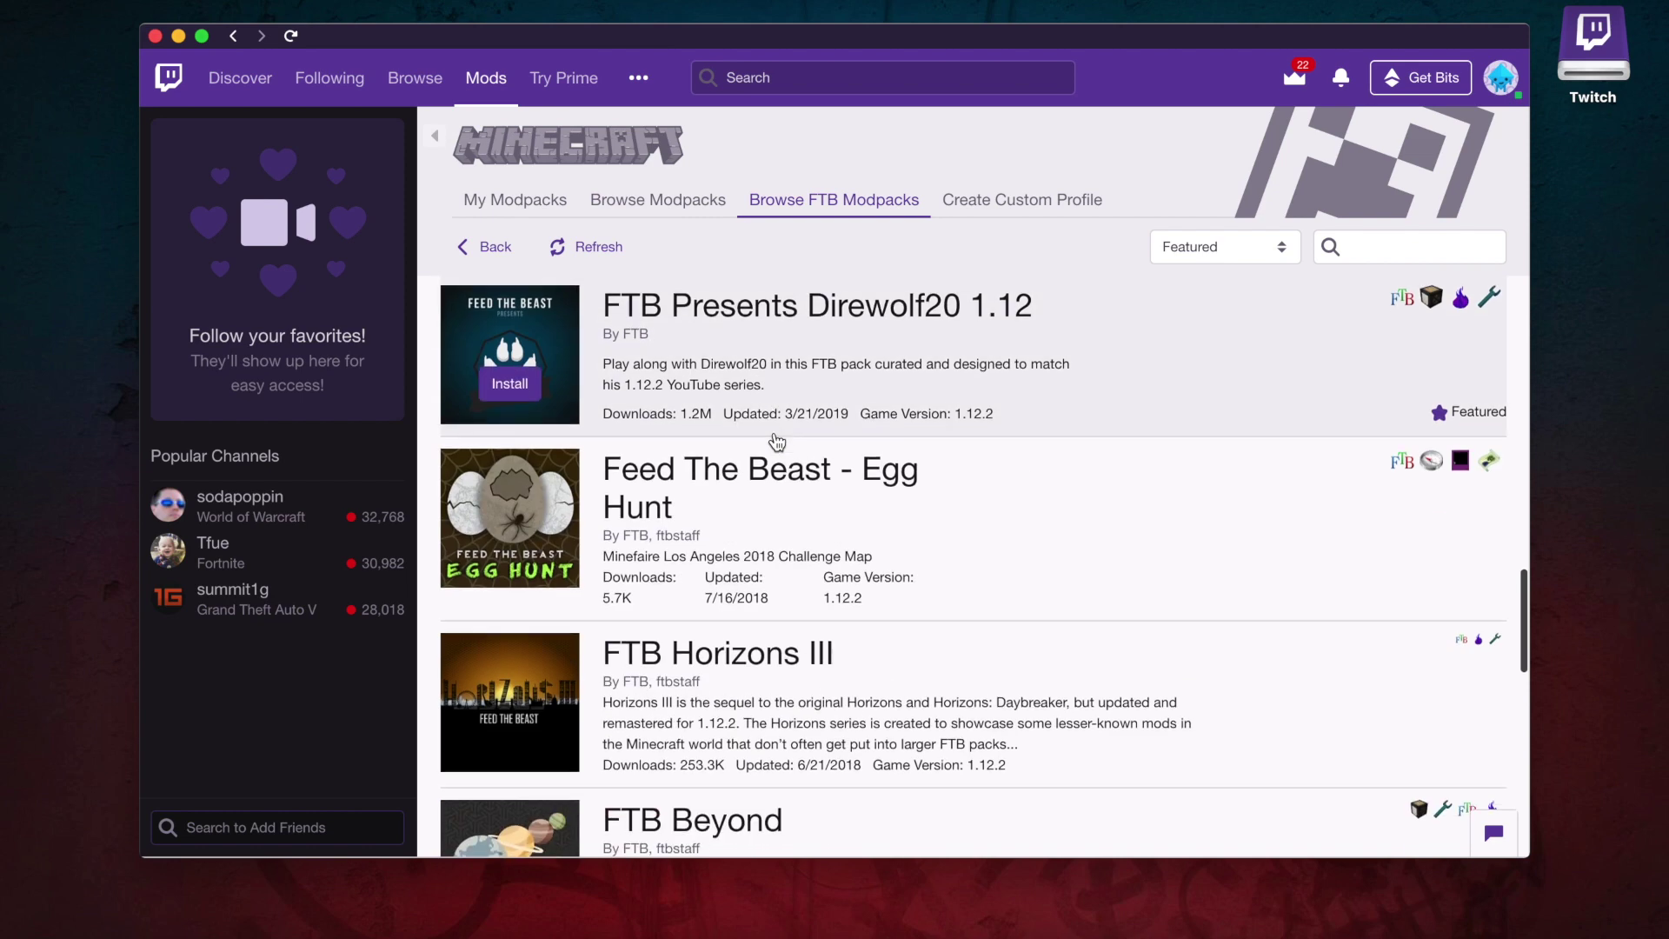
{"action": "scroll", "coordinate": [776, 441], "scroll_direction": "down", "scroll_amount": 2}
{"action": "scroll", "coordinate": [775, 442], "scroll_direction": "down", "scroll_amount": 3}
{"action": "scroll", "coordinate": [775, 441], "scroll_direction": "down", "scroll_amount": 3}
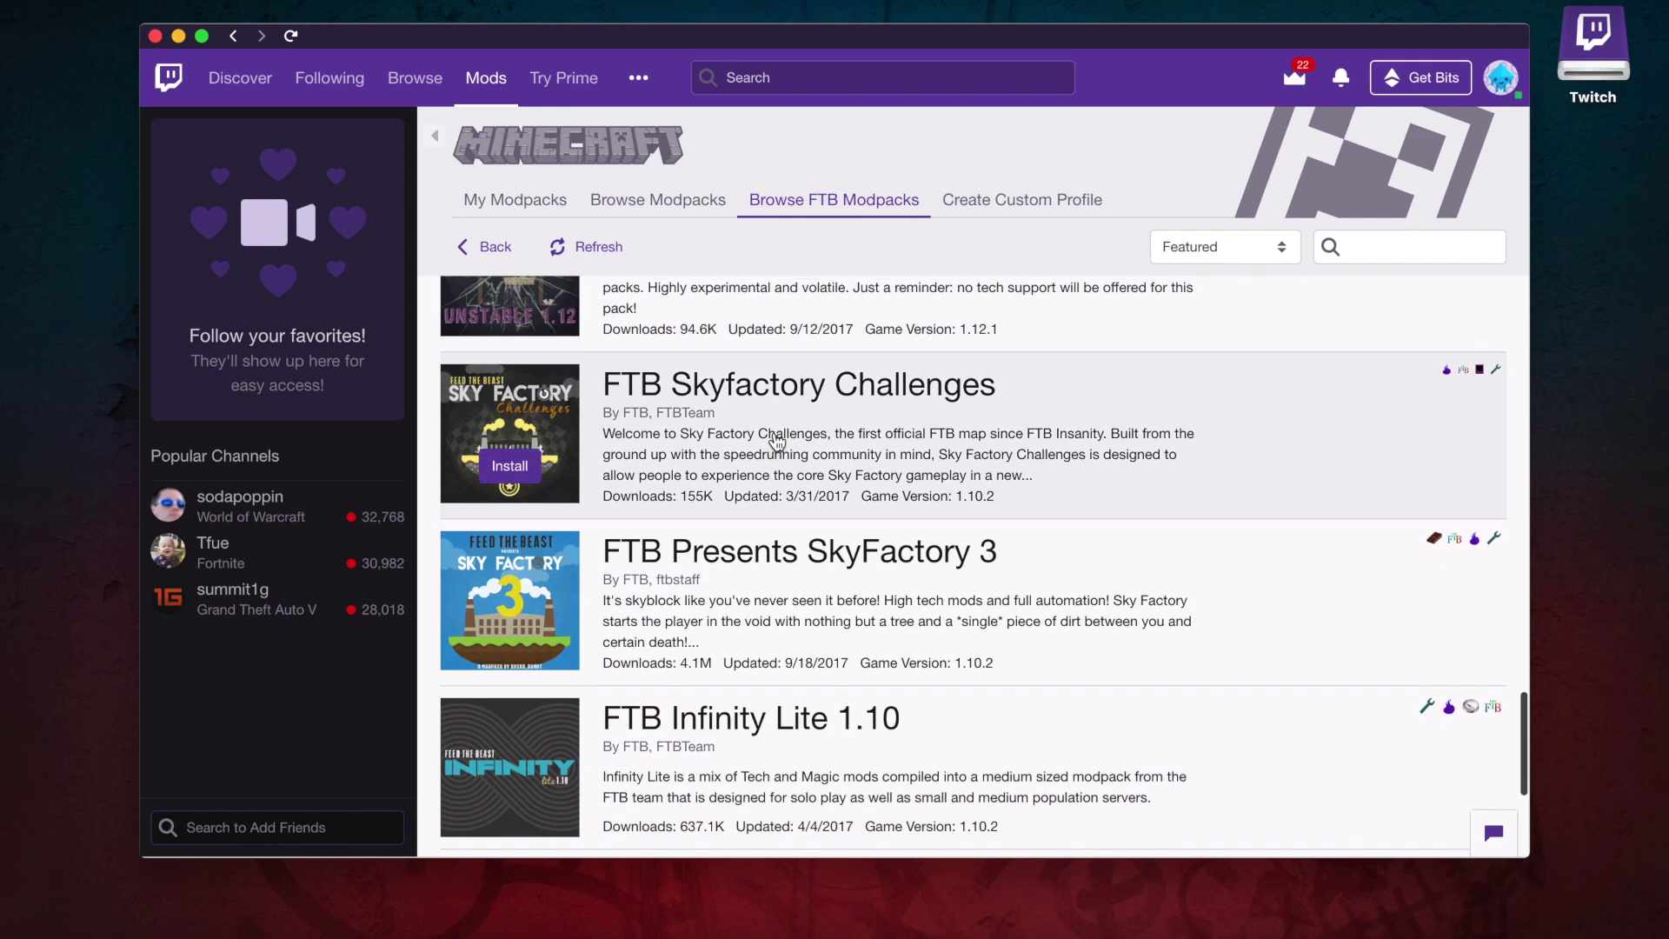
{"action": "left_click", "coordinate": [833, 562]}
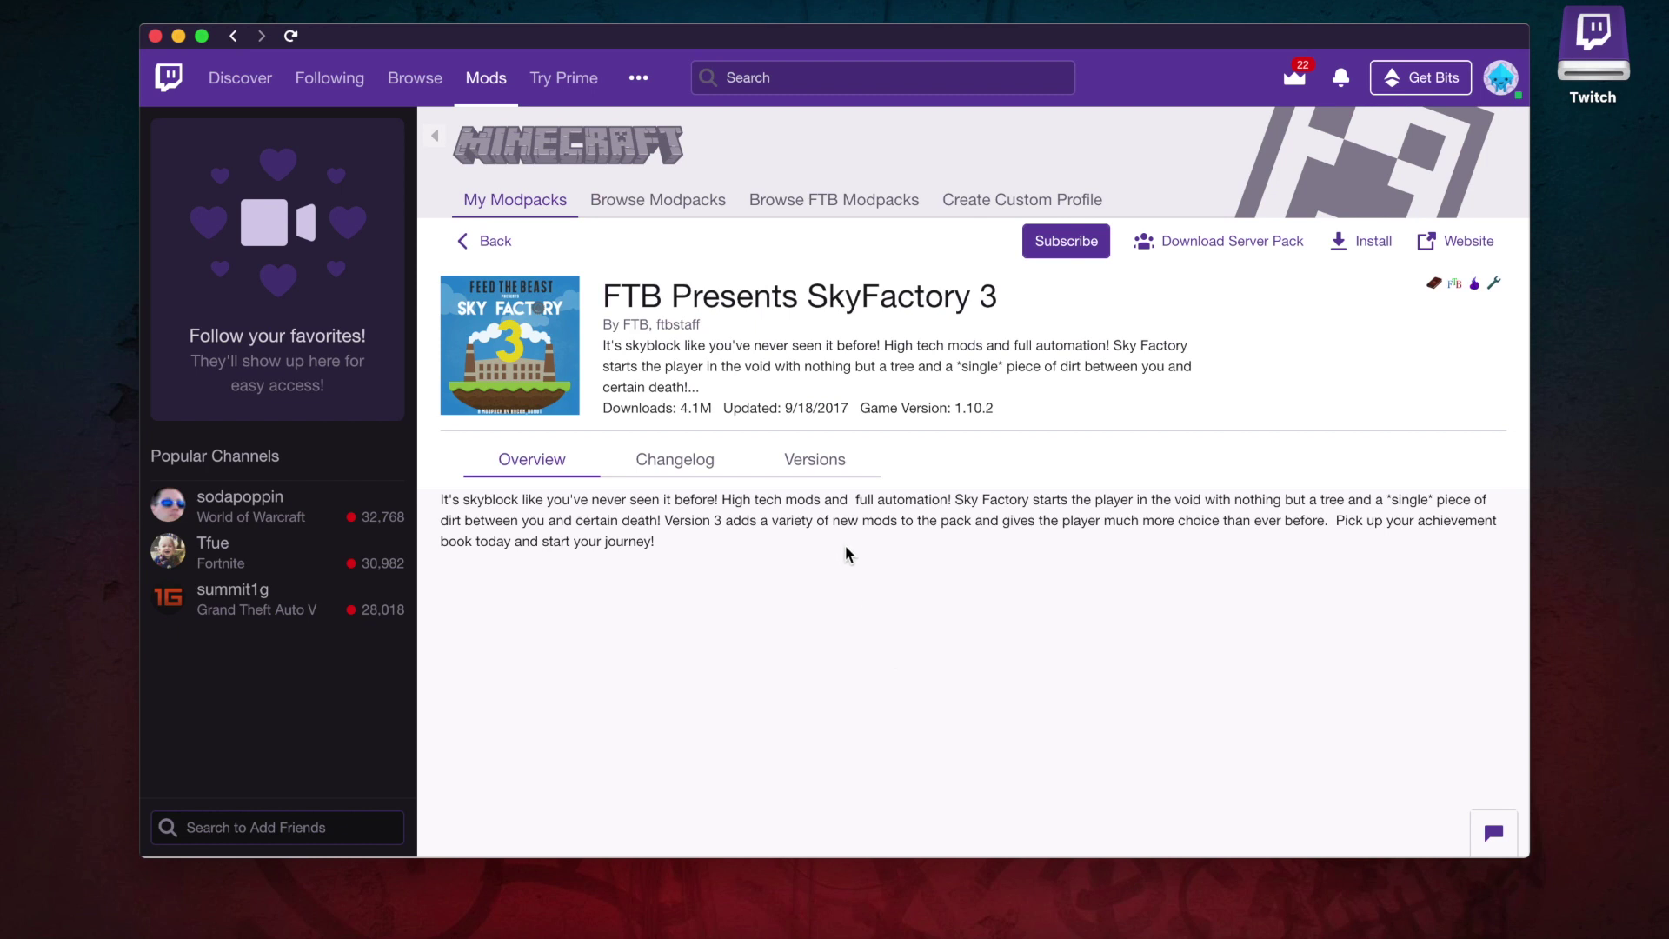
- Install the SkyFactory 3 3.0.15 release and confirm it under My Modpacks
{"action": "left_click", "coordinate": [809, 459]}
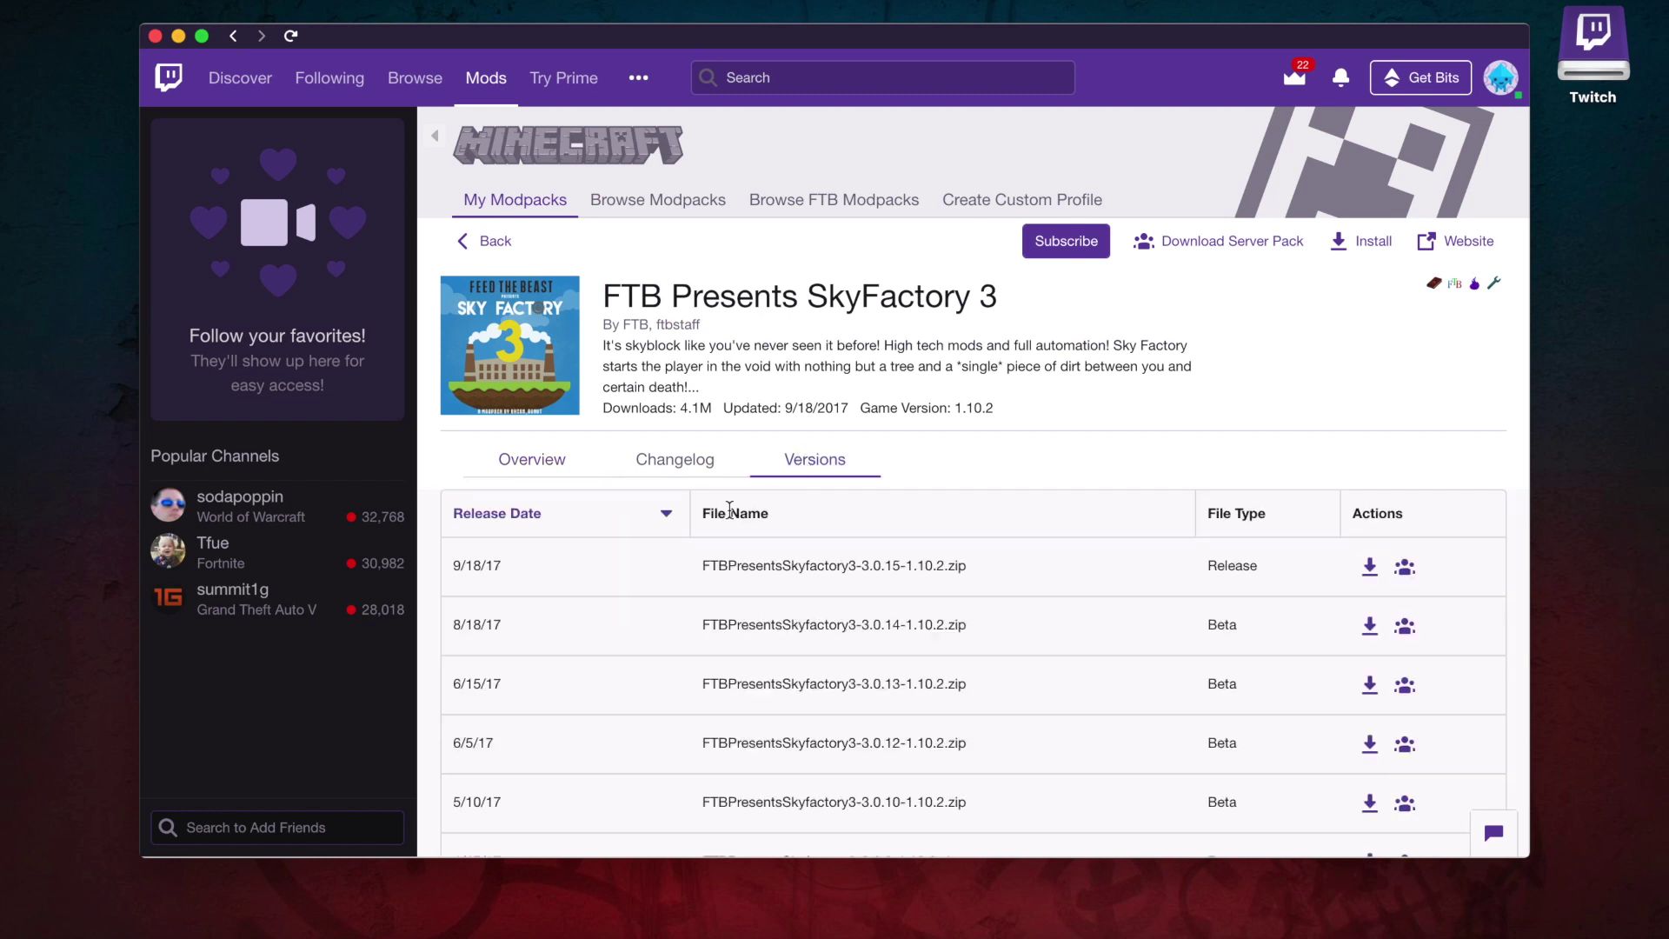
{"action": "left_click_drag", "start_coordinate": [972, 570], "coordinate": [854, 565]}
{"action": "left_click", "coordinate": [980, 550]}
{"action": "left_click", "coordinate": [1370, 568]}
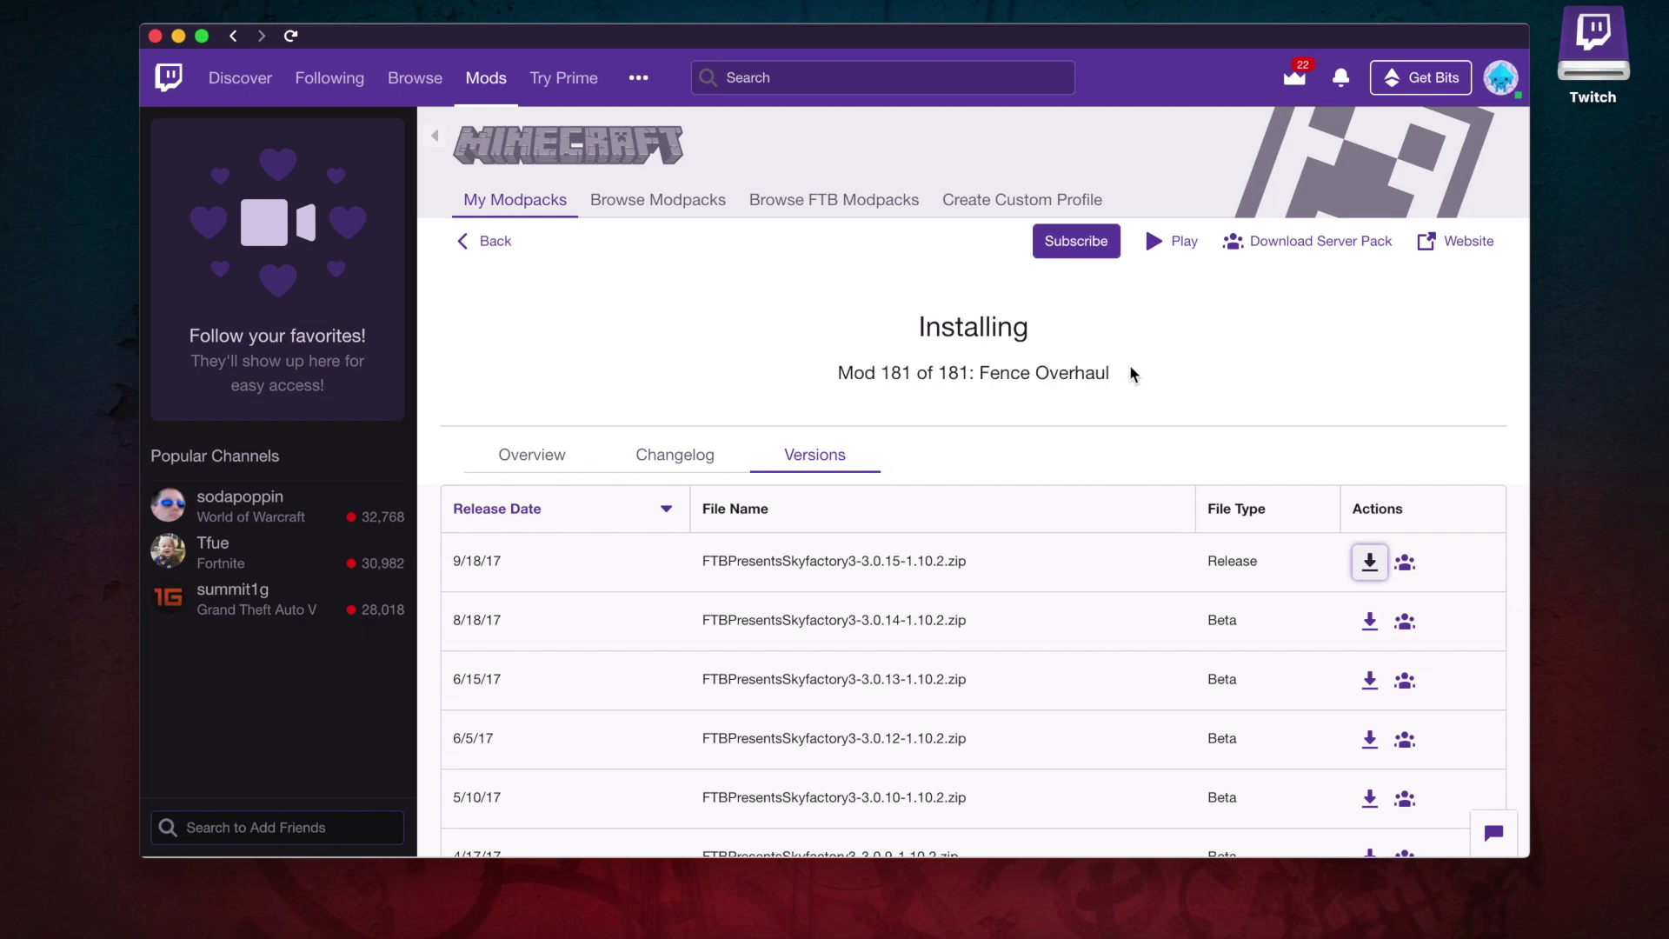
{"action": "left_click", "coordinate": [486, 246]}
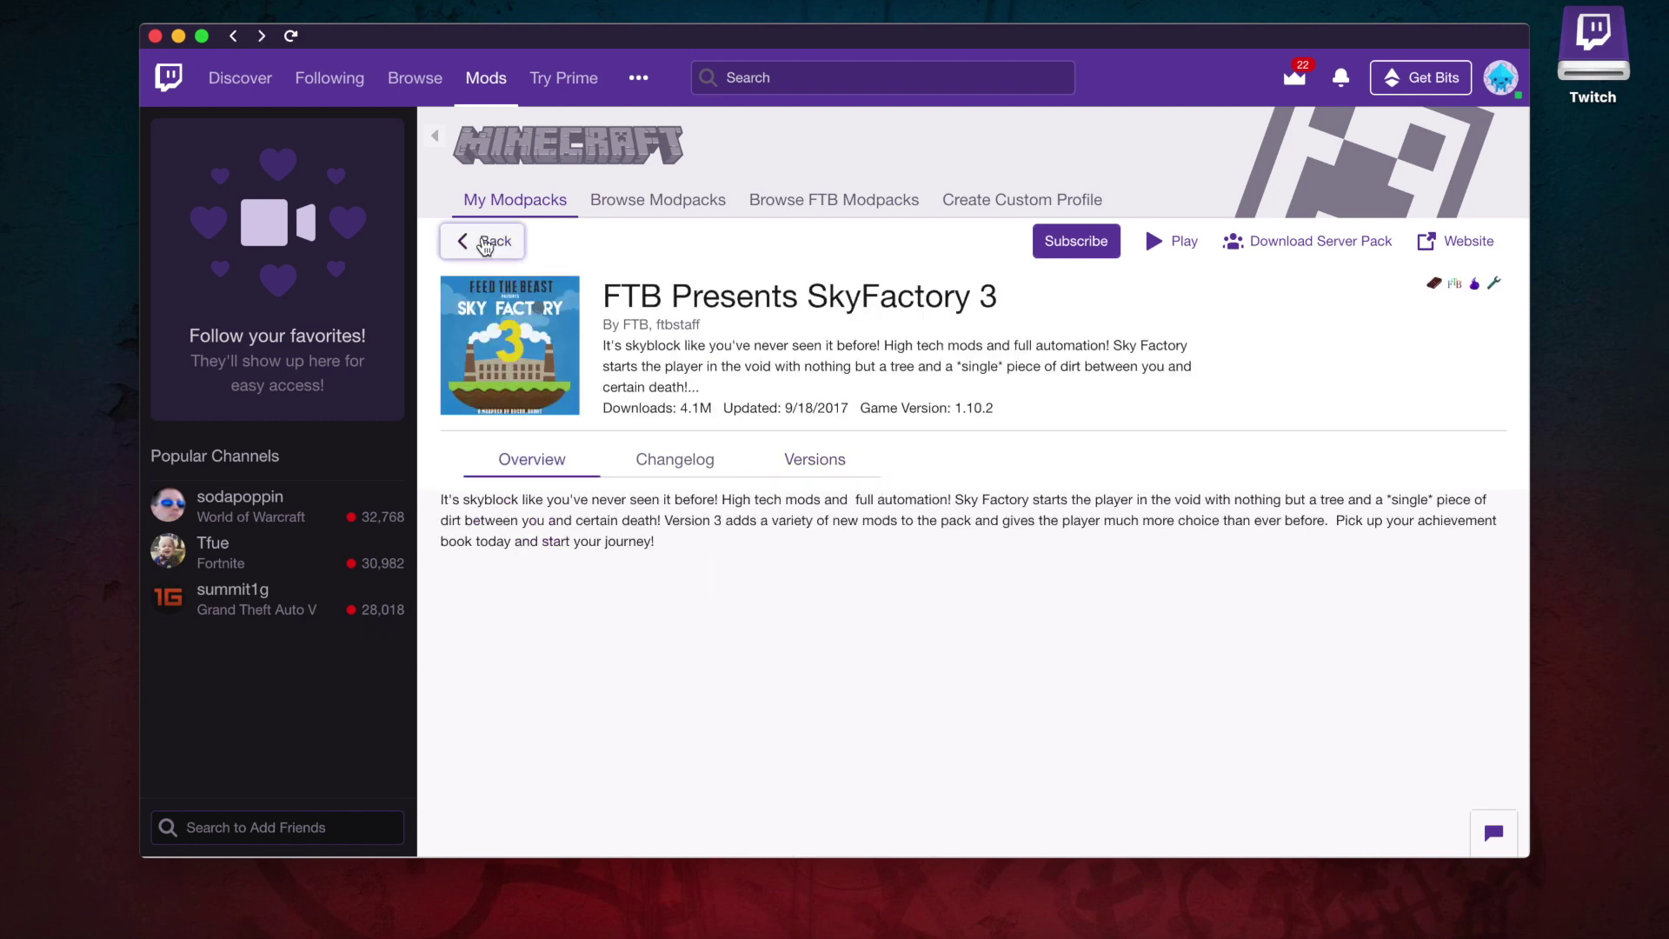
{"action": "left_click", "coordinate": [485, 243]}
{"action": "left_click", "coordinate": [532, 207]}
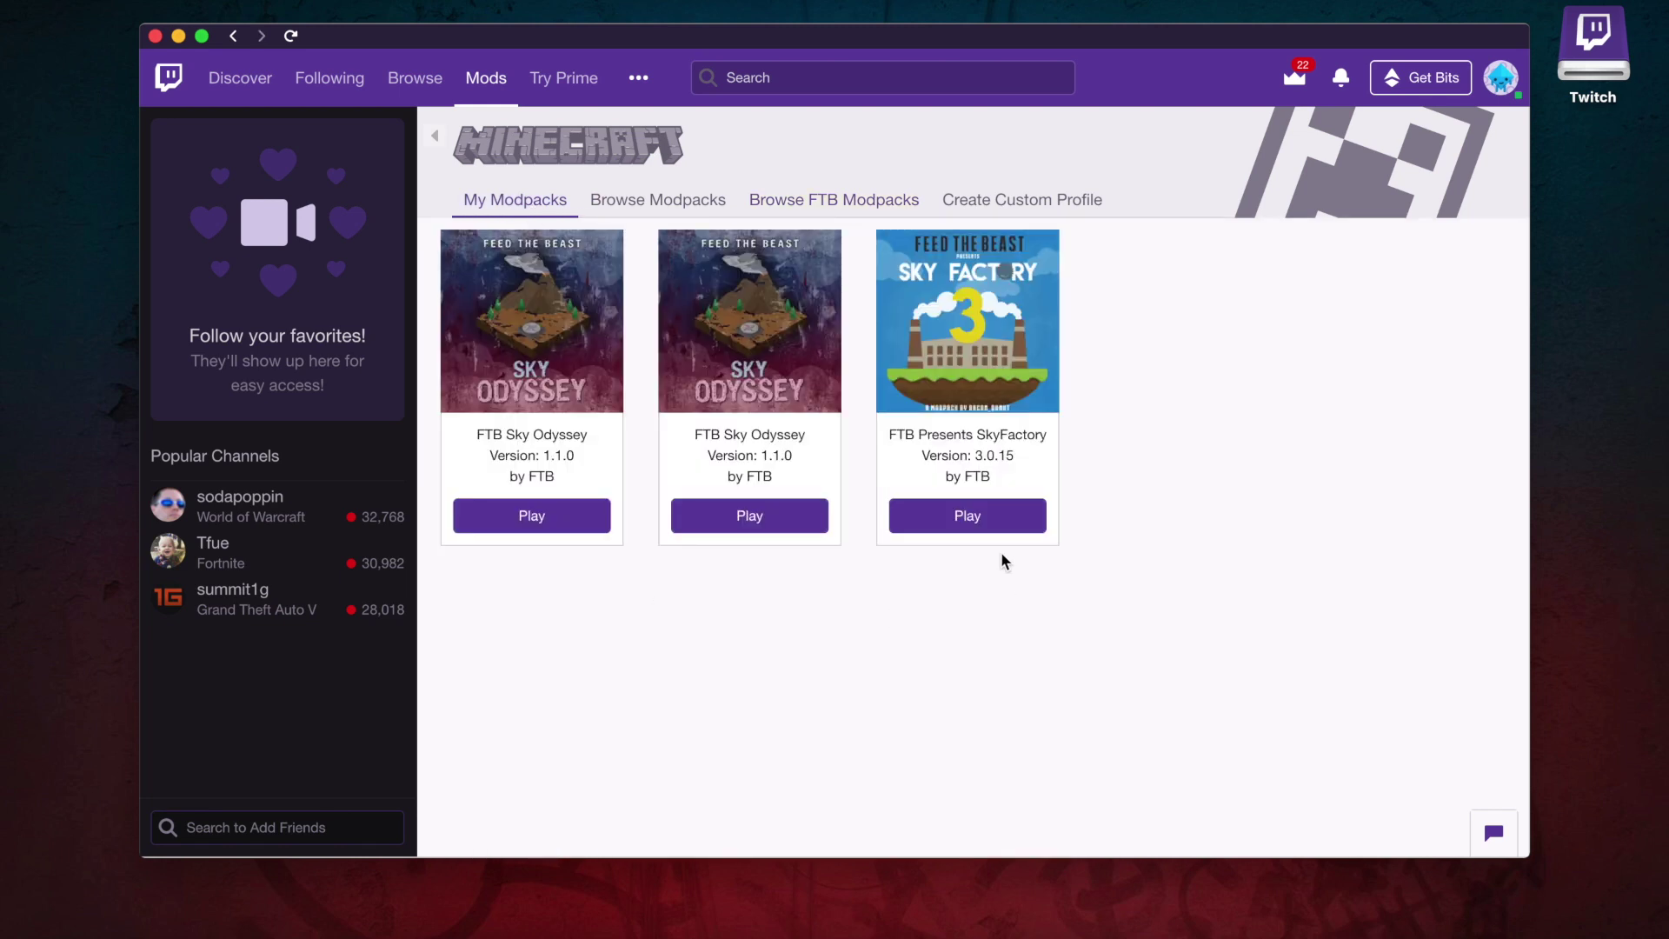
- Play SkyFactory 3 using the FTB Presents SkyFactory 3 launcher profile
{"action": "left_click", "coordinate": [999, 523]}
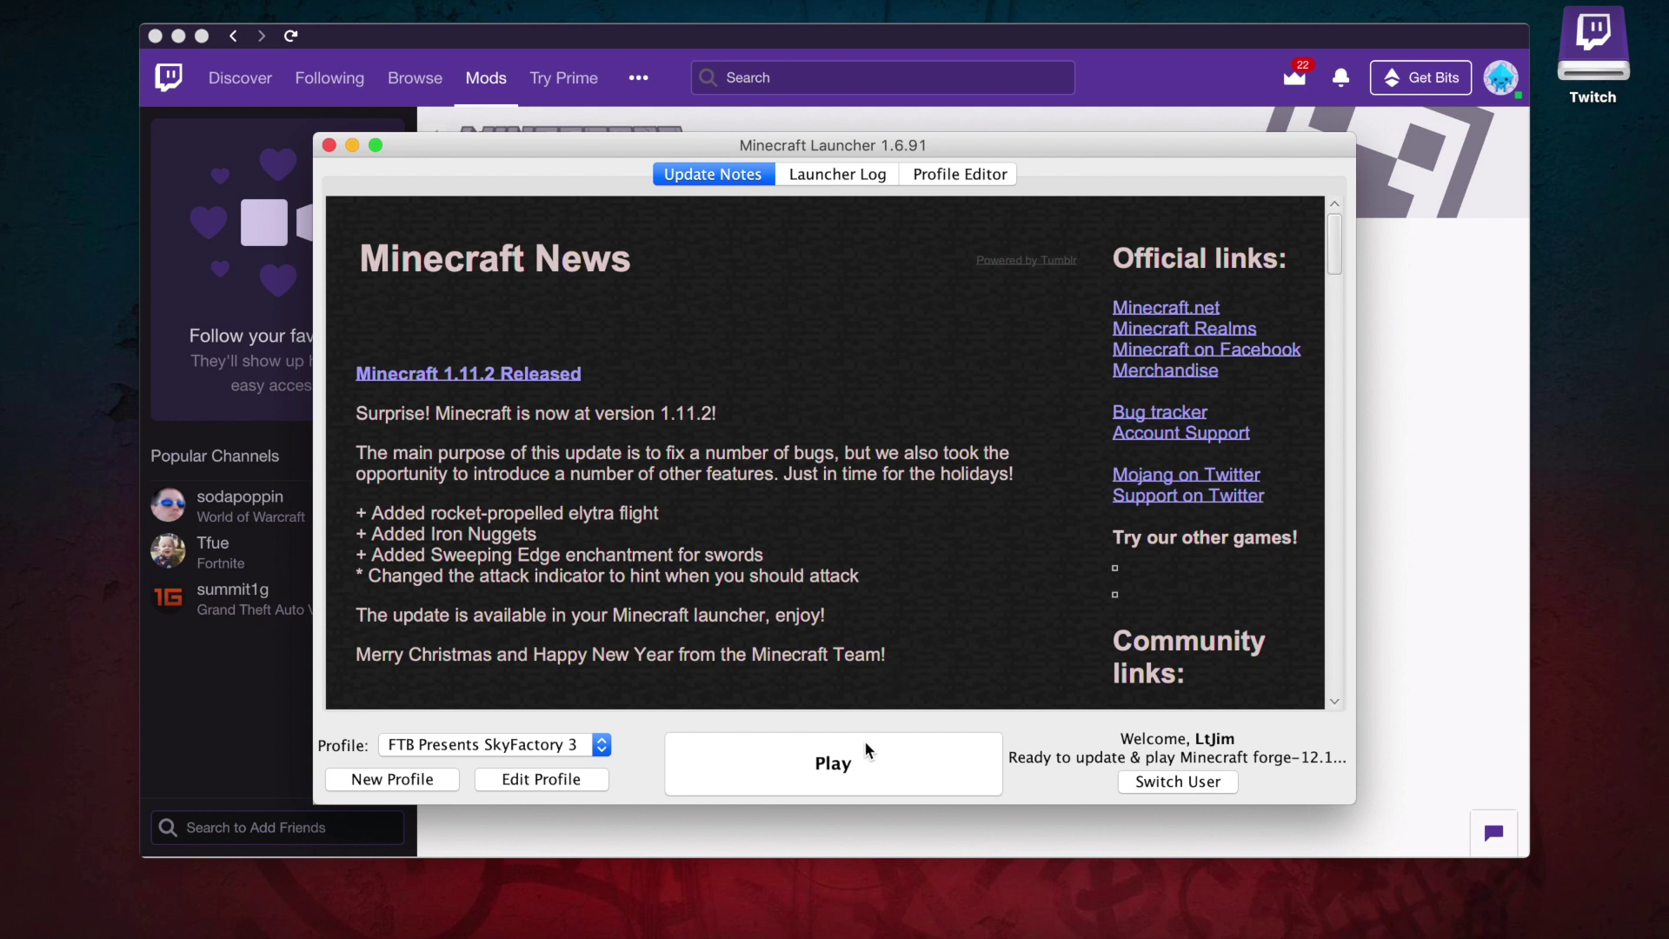
{"action": "left_click", "coordinate": [865, 748]}
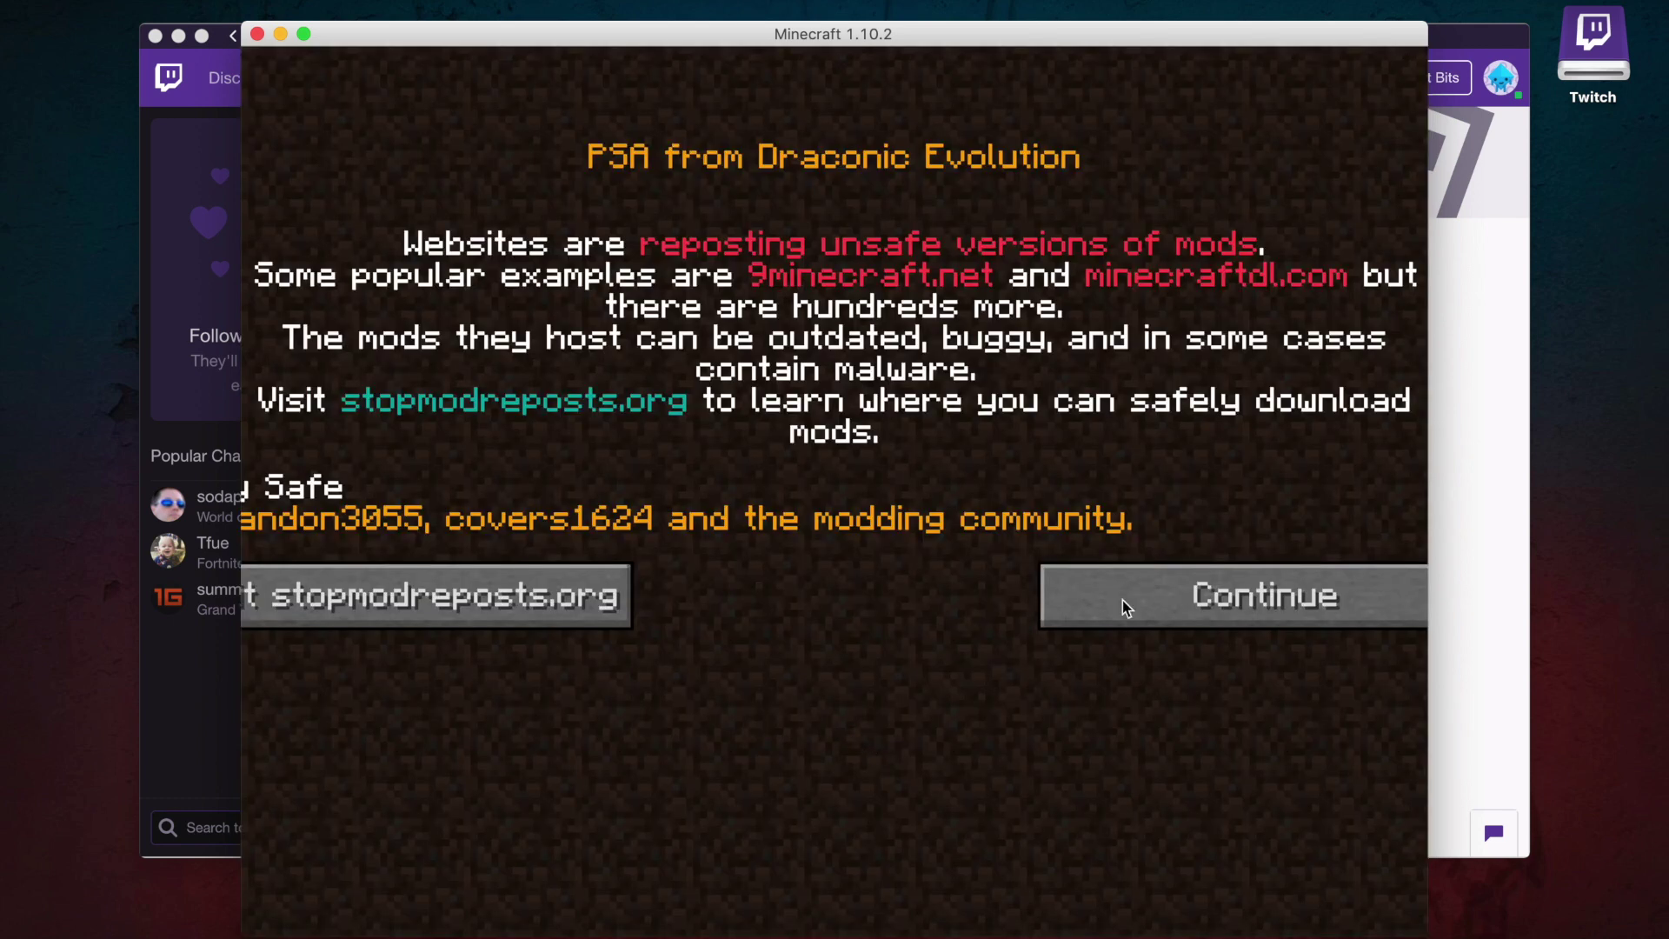
- Dismiss the Draconic Evolution notice and start adding a multiplayer server entry
{"action": "left_click", "coordinate": [1268, 621]}
{"action": "left_click", "coordinate": [1039, 482]}
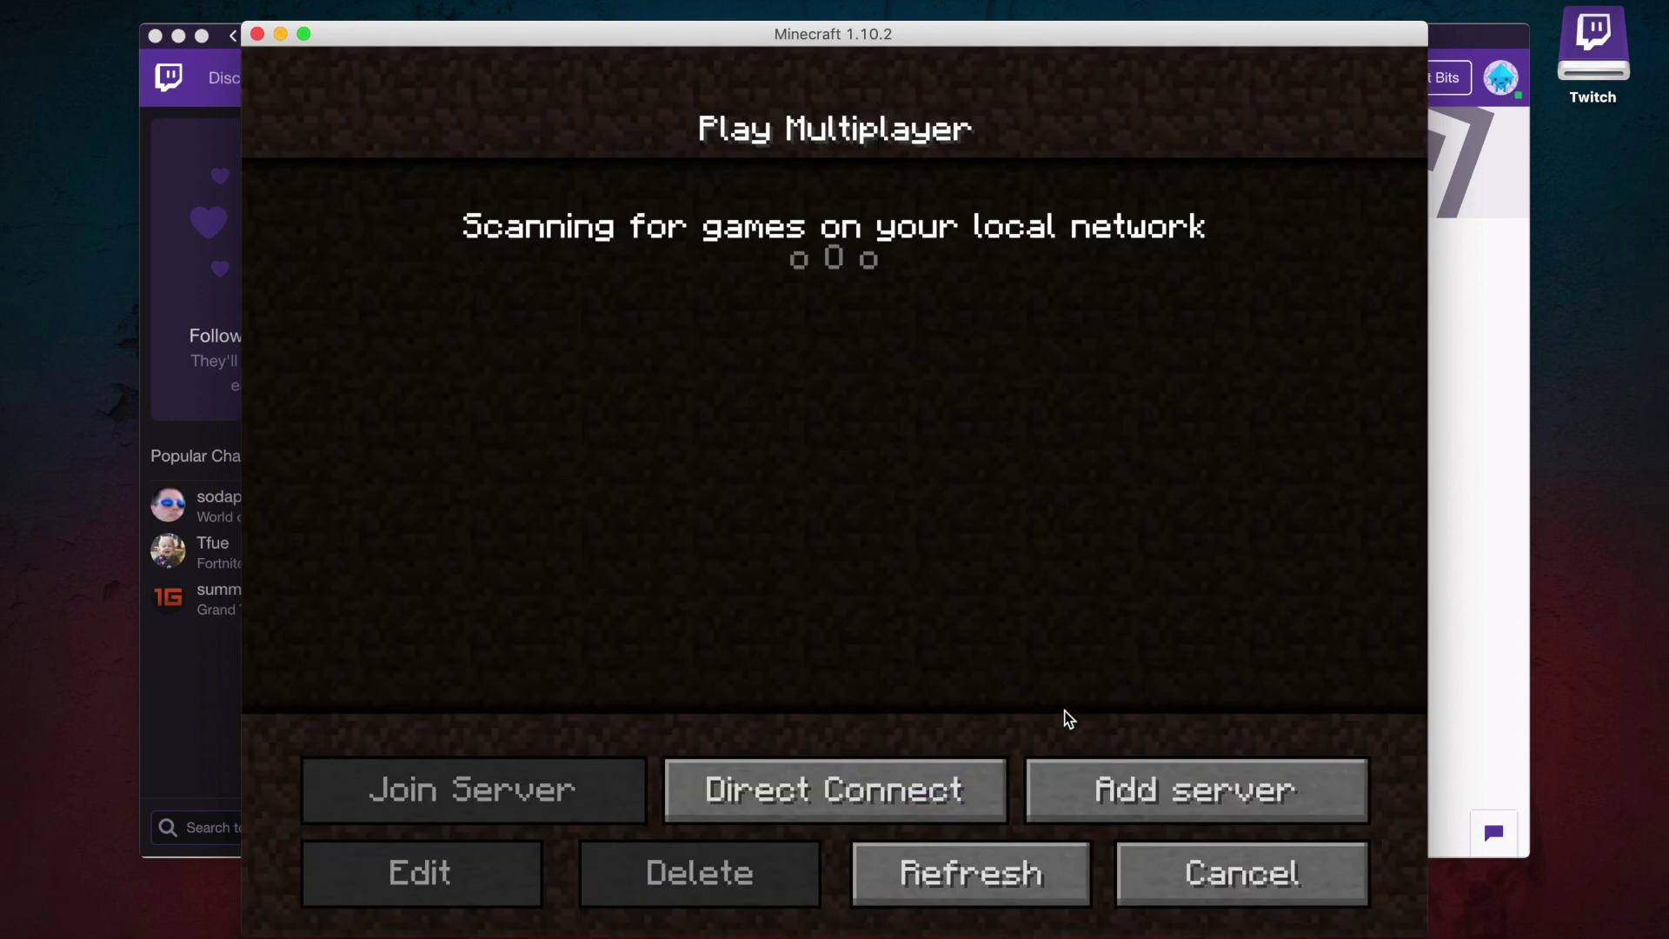
{"action": "left_click", "coordinate": [1089, 782]}
{"action": "type", "text": "vi"}
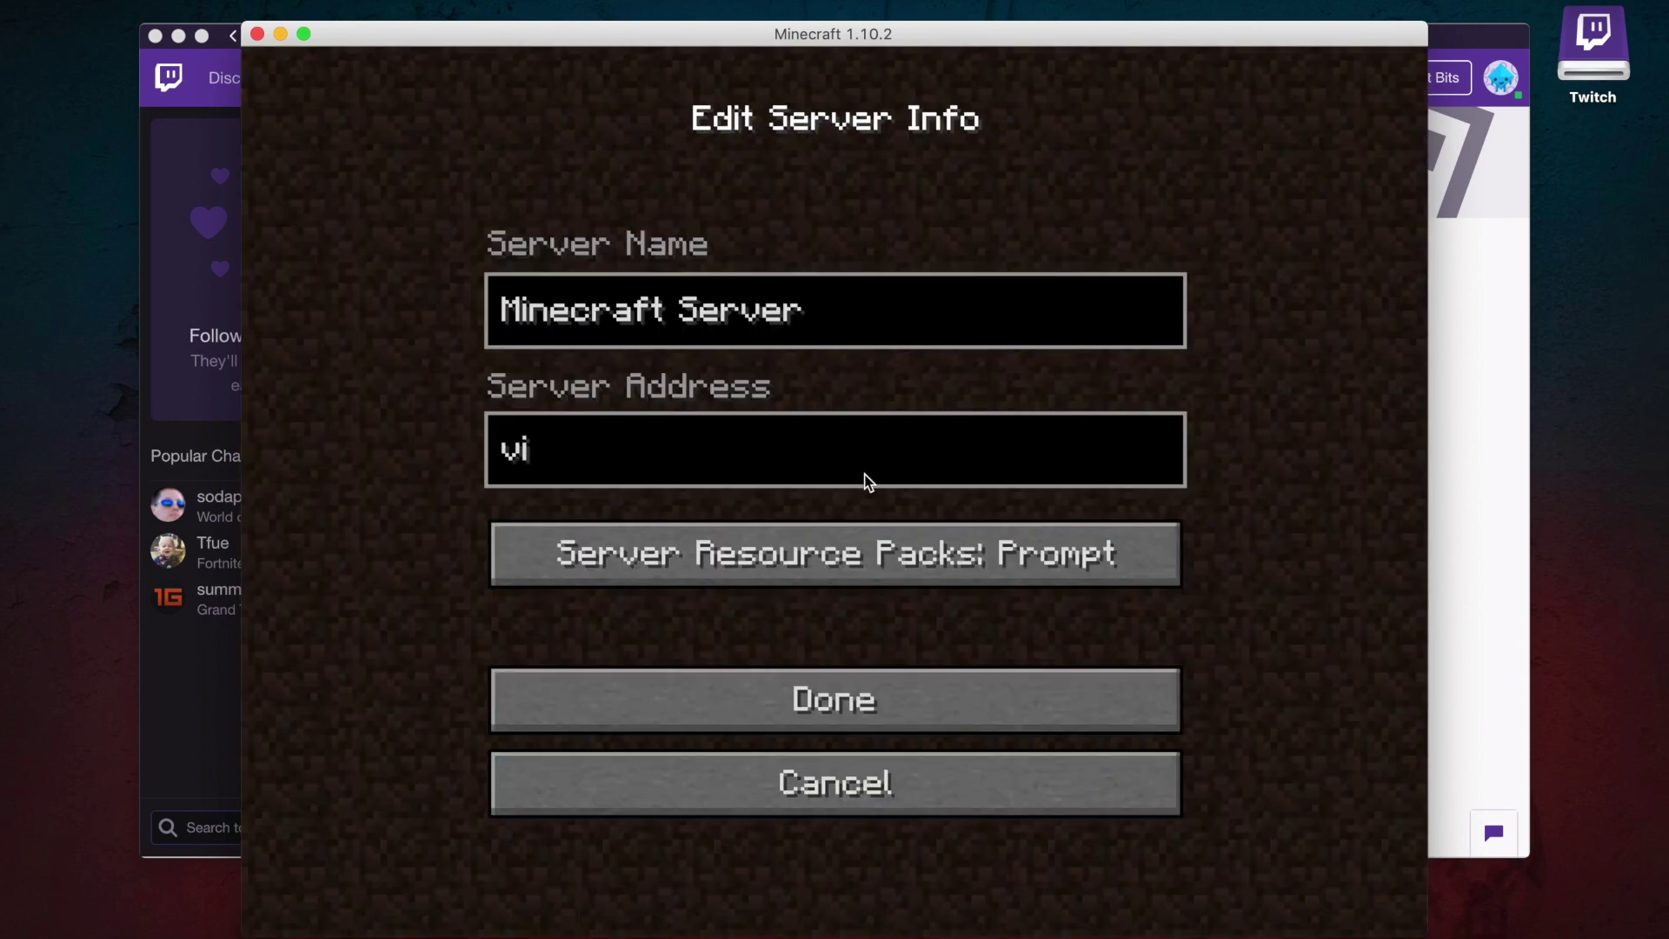
{"action": "type", "text": "deotut"}
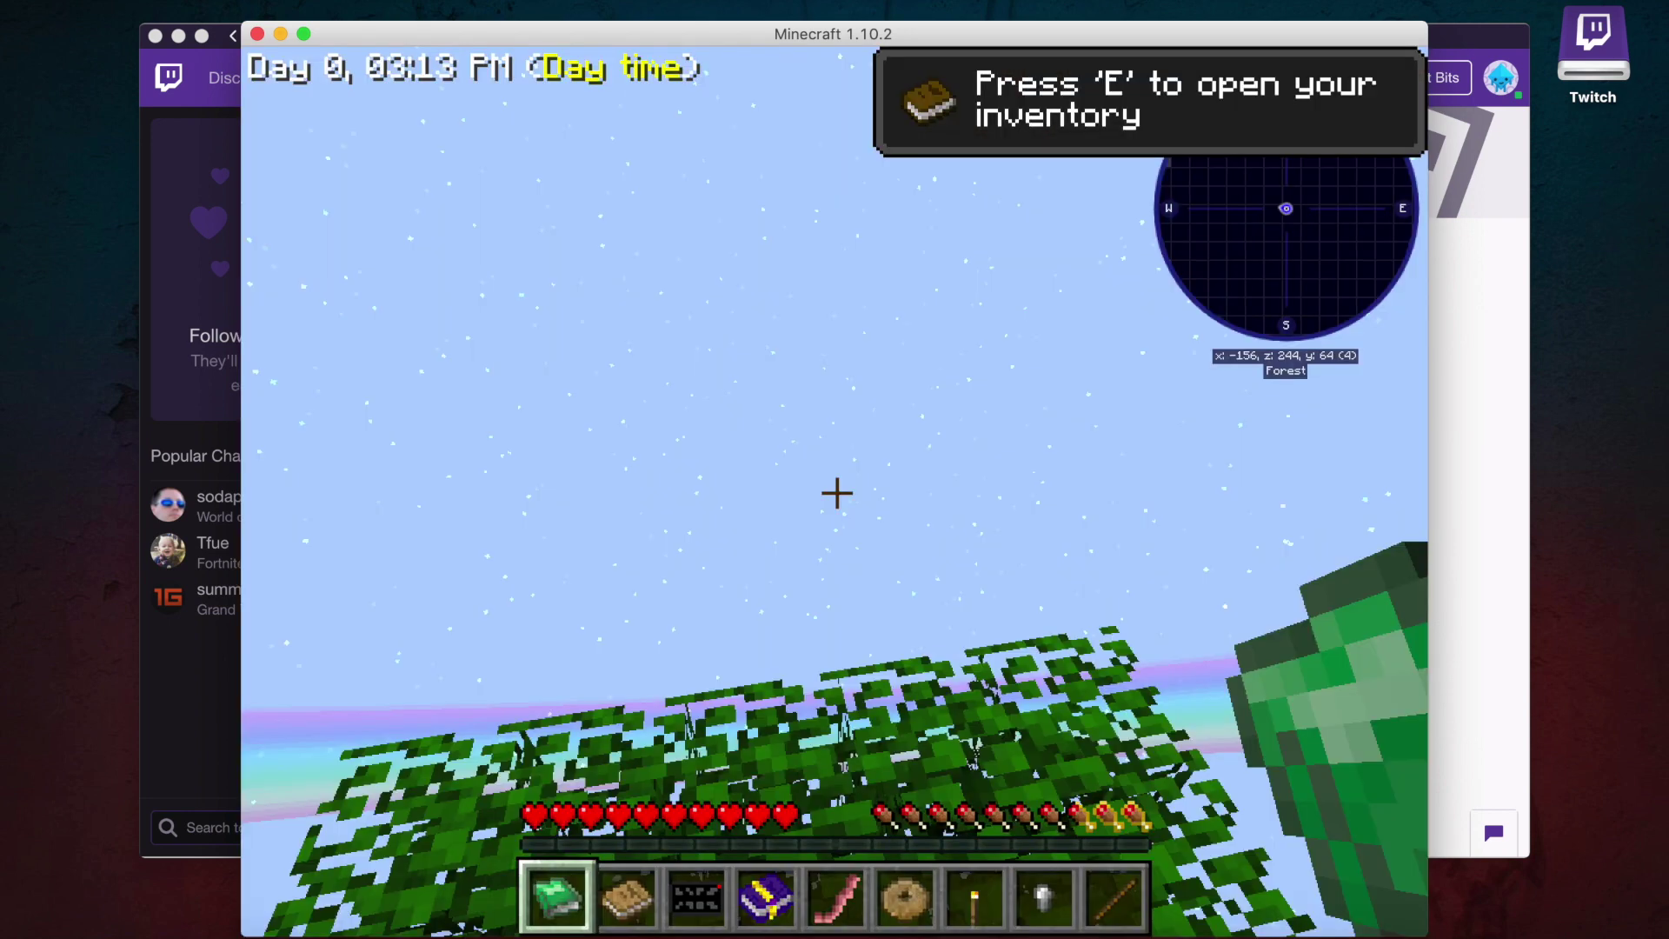
{"action": "right_click", "coordinate": [837, 491]}
{"action": "key", "text": "Escape"}
{"action": "right_click", "coordinate": [836, 491]}
{"action": "left_click", "coordinate": [354, 310]}
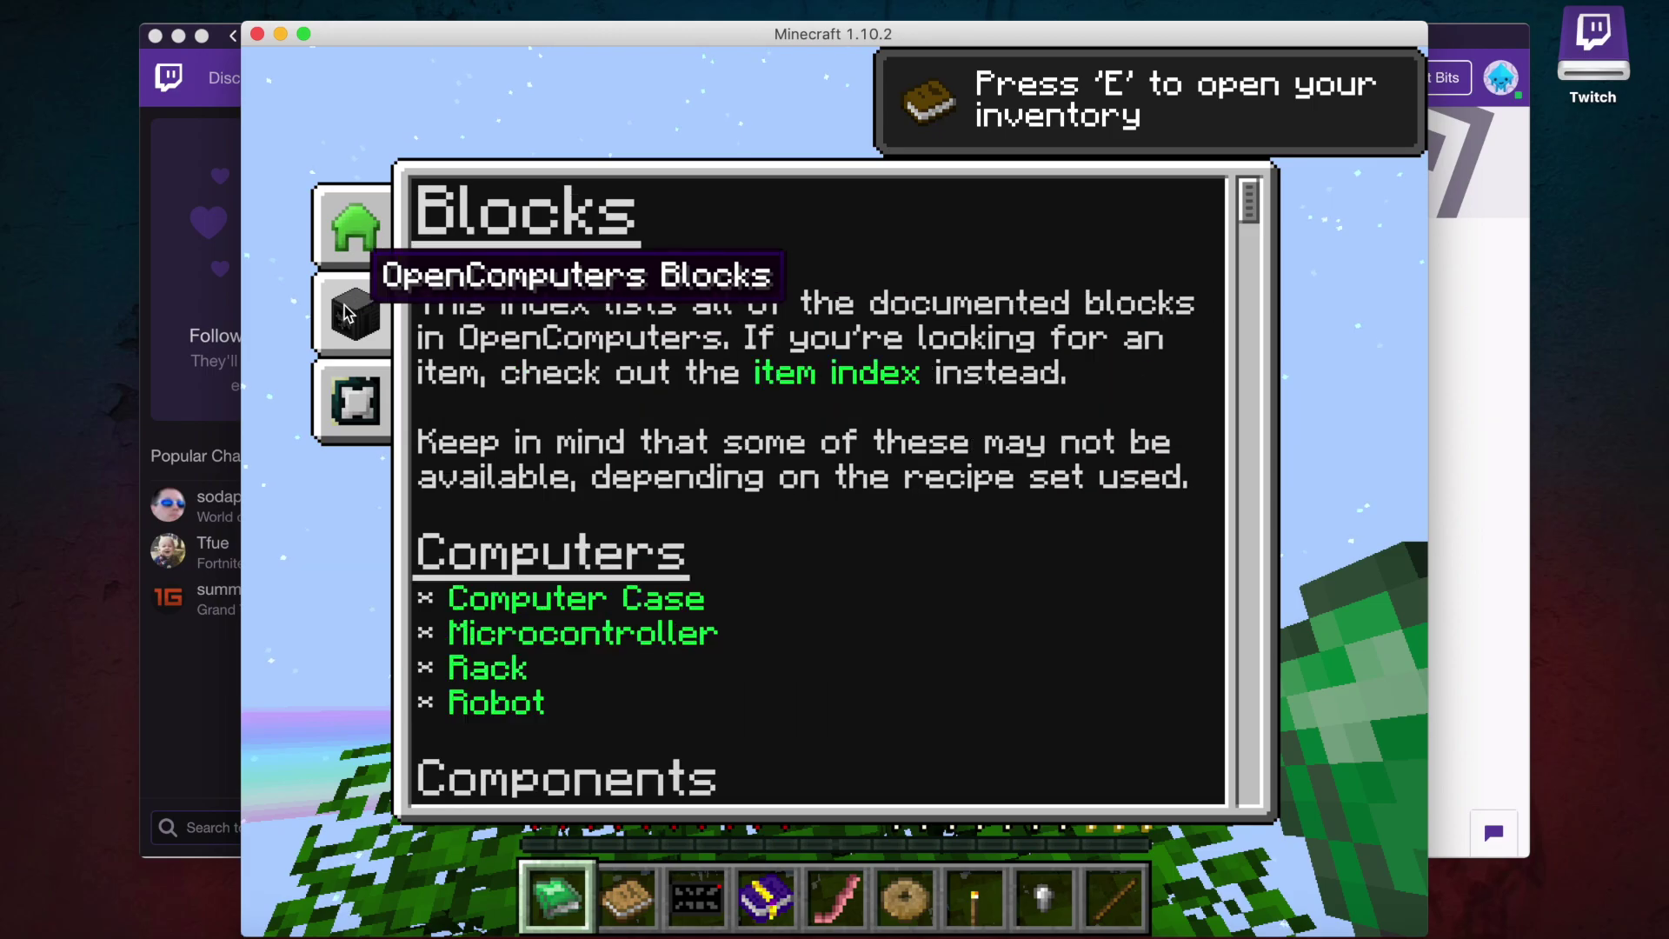
{"action": "key", "text": "Escape"}
{"action": "scroll", "coordinate": [837, 492], "scroll_direction": "down", "scroll_amount": 1}
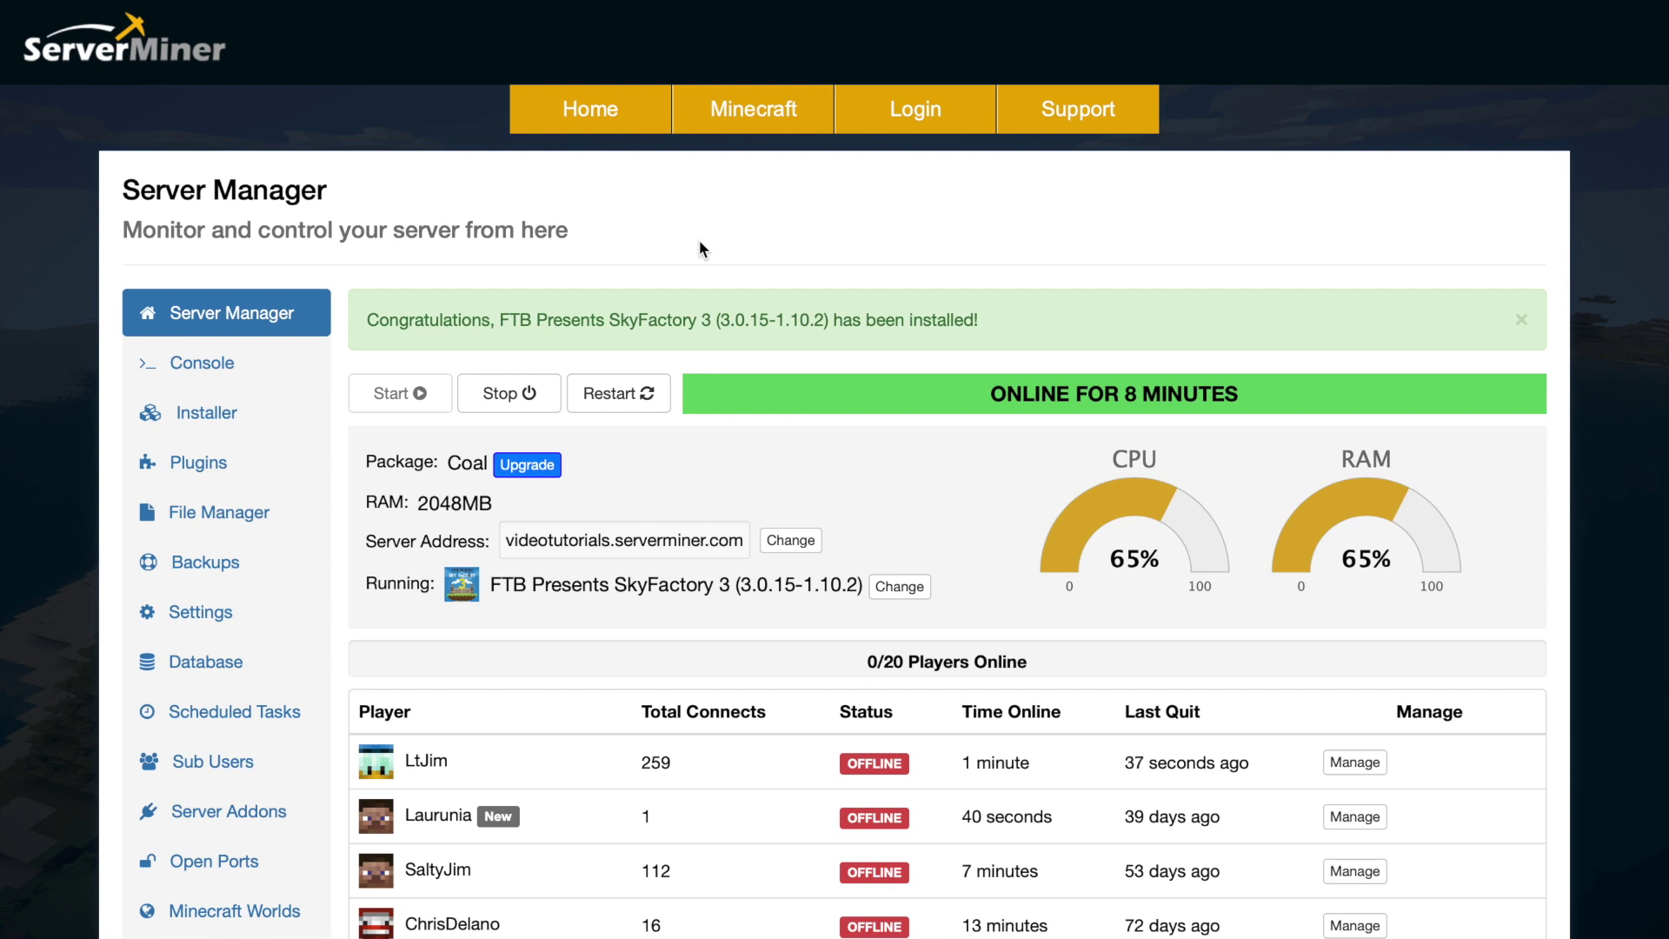
- Return to the ServerMiner home page using the top-left logo
{"action": "left_click", "coordinate": [140, 43]}
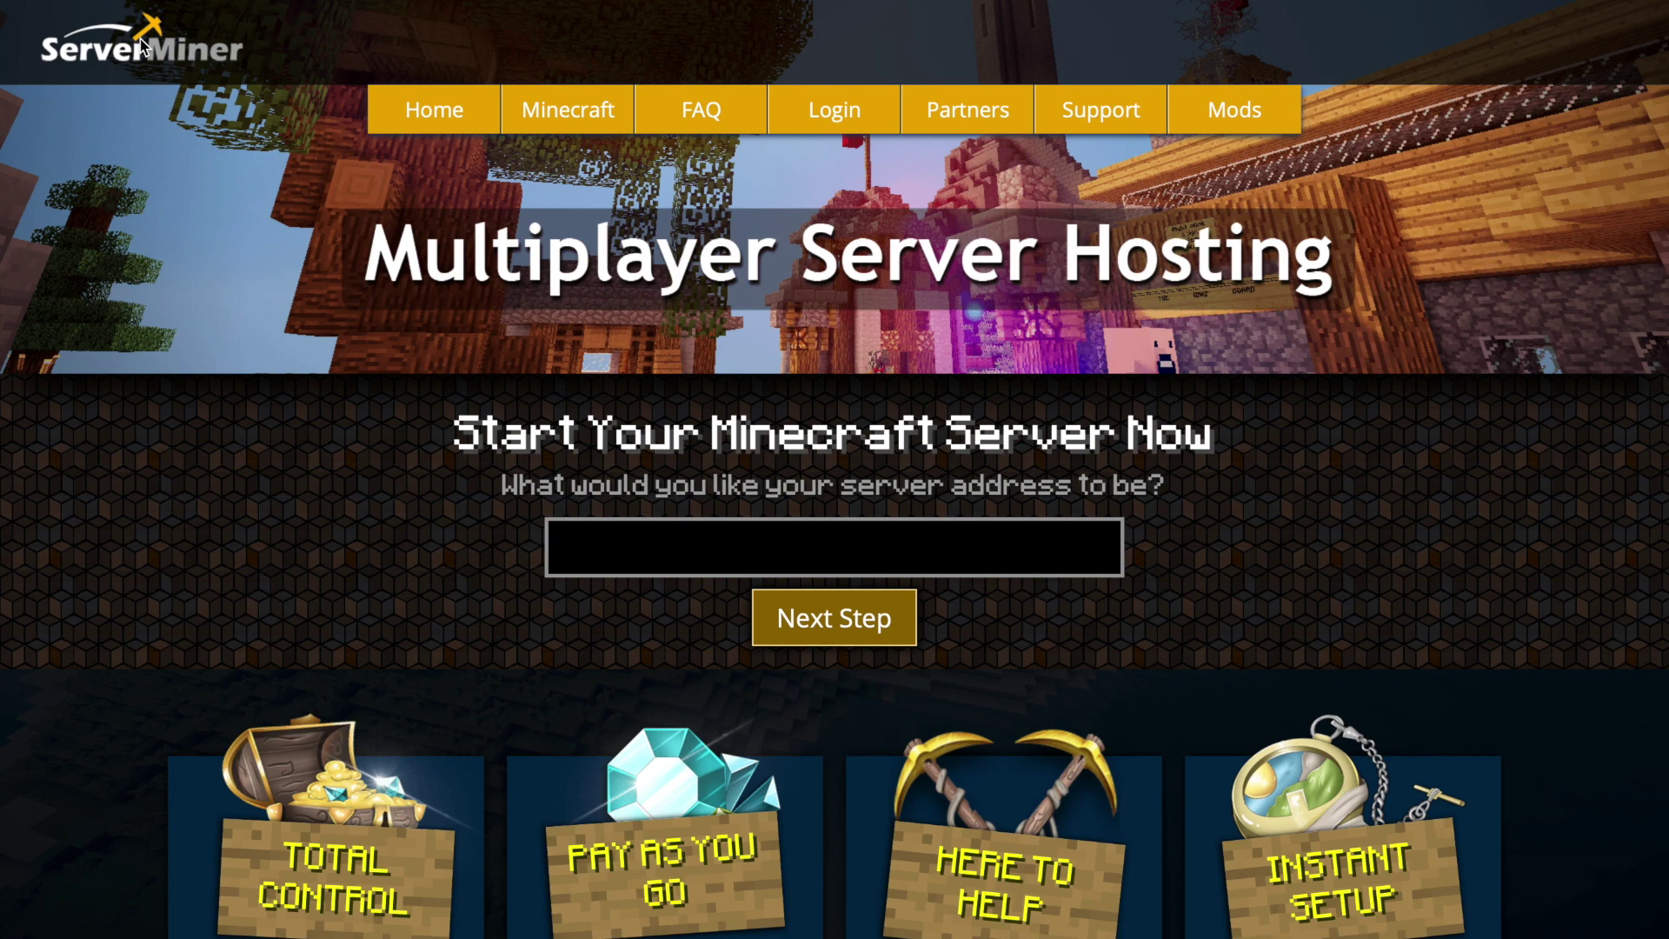